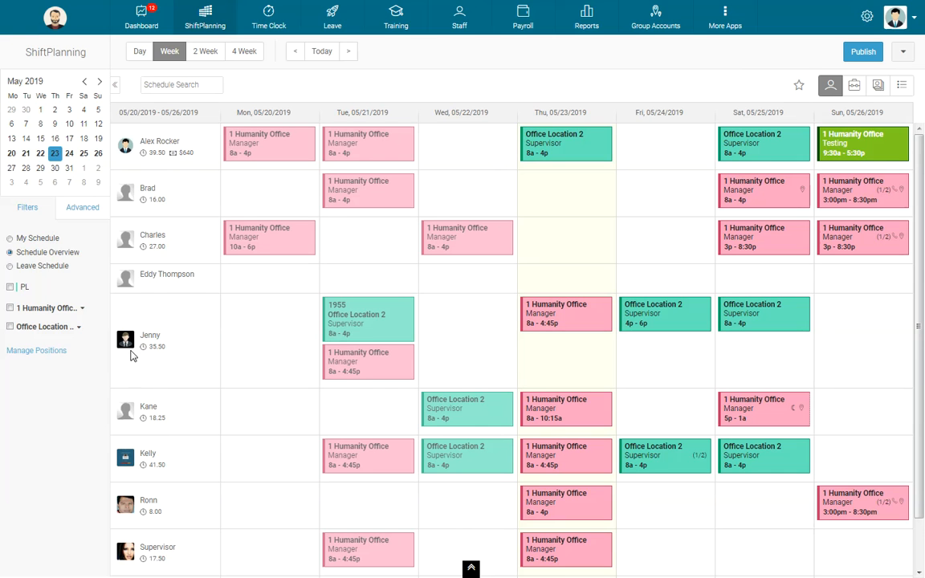
Switch the weekly schedule to the position view and review the shifts under each location and position
{"action": "left_click", "coordinate": [855, 85]}
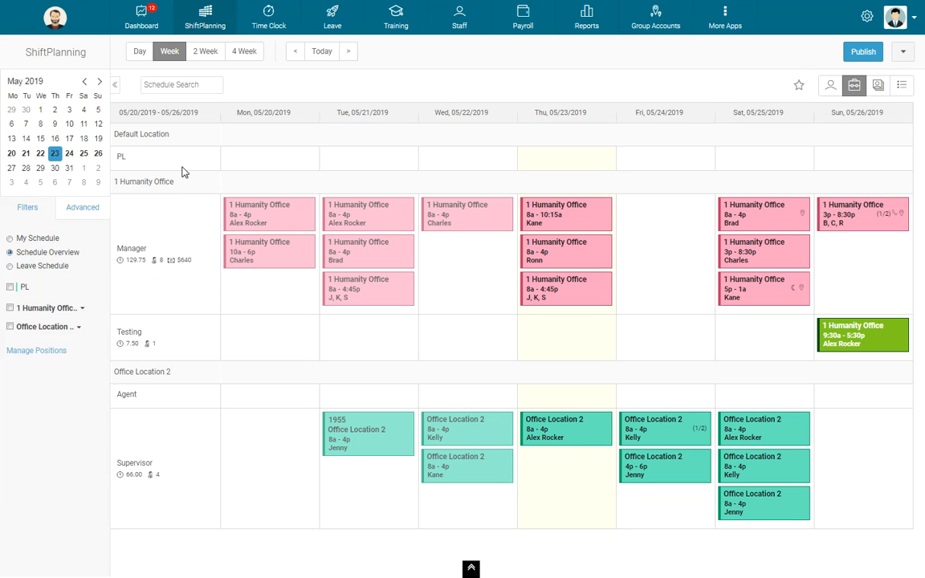
{"action": "left_click_drag", "start_coordinate": [172, 183], "coordinate": [97, 195]}
{"action": "left_click", "coordinate": [97, 194]}
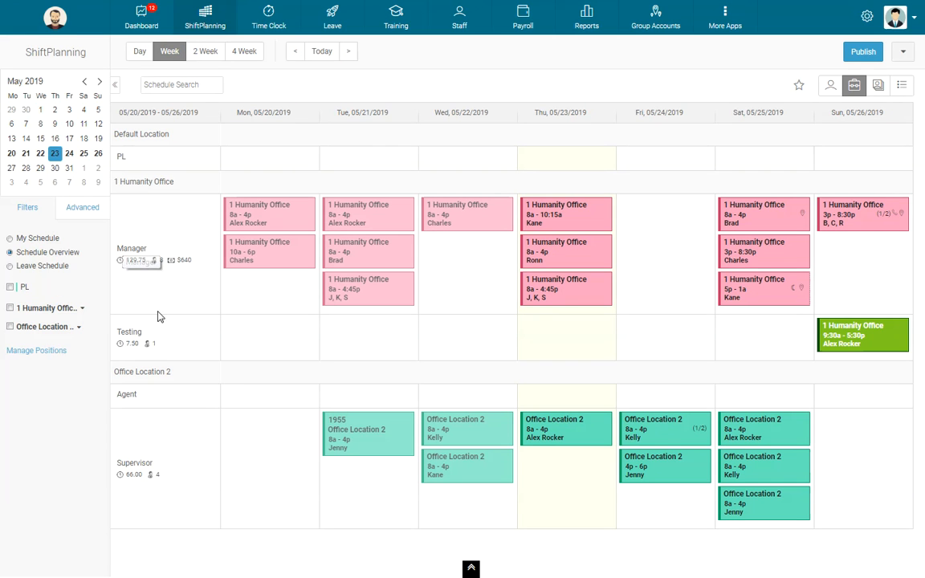
{"action": "left_click_drag", "start_coordinate": [115, 371], "coordinate": [192, 374]}
{"action": "left_click", "coordinate": [184, 374]}
Review the week's shifts in the calendar and list views, and return to the employee view
{"action": "left_click", "coordinate": [882, 86]}
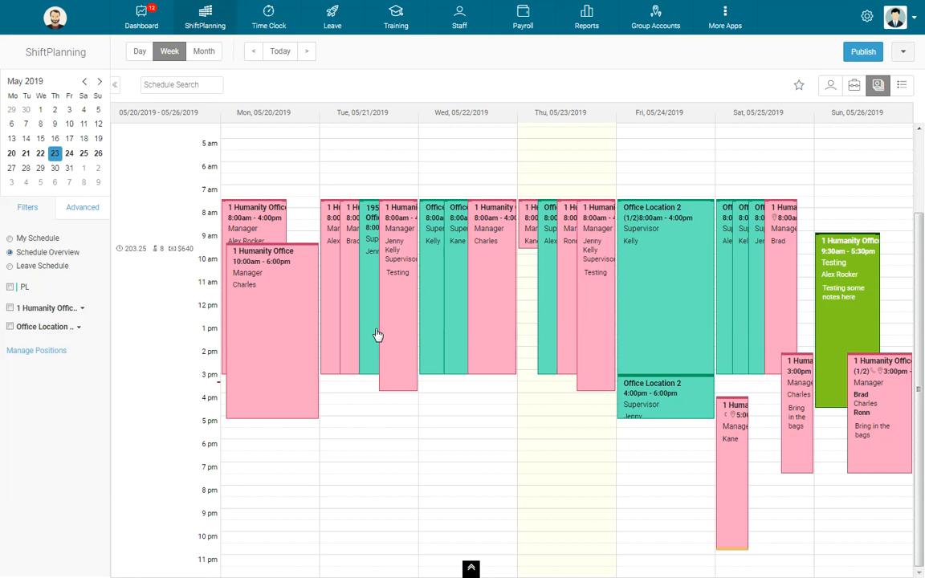
{"action": "left_click", "coordinate": [901, 85]}
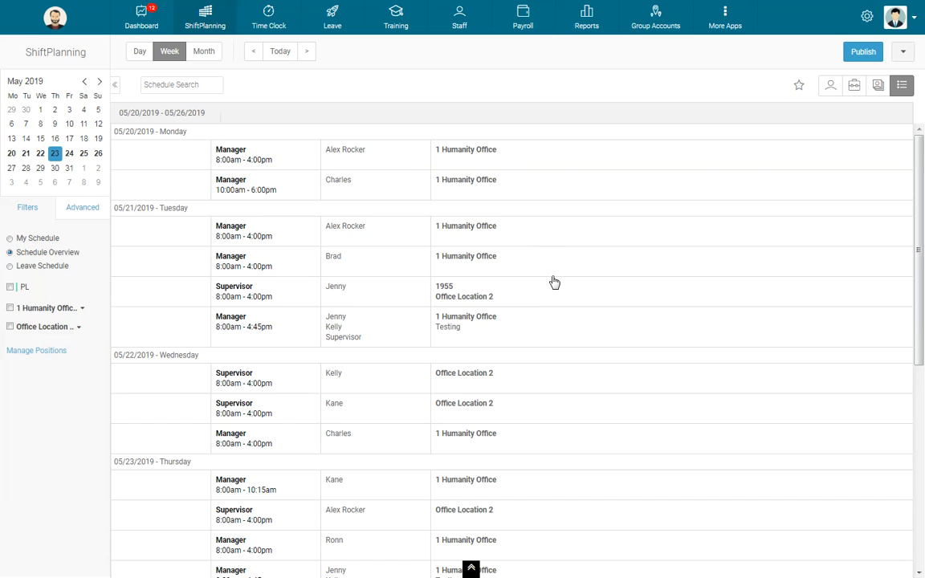
{"action": "scroll", "coordinate": [553, 281], "scroll_direction": "down", "scroll_amount": 5}
{"action": "scroll", "coordinate": [553, 281], "scroll_direction": "up", "scroll_amount": 5}
{"action": "left_click", "coordinate": [831, 85]}
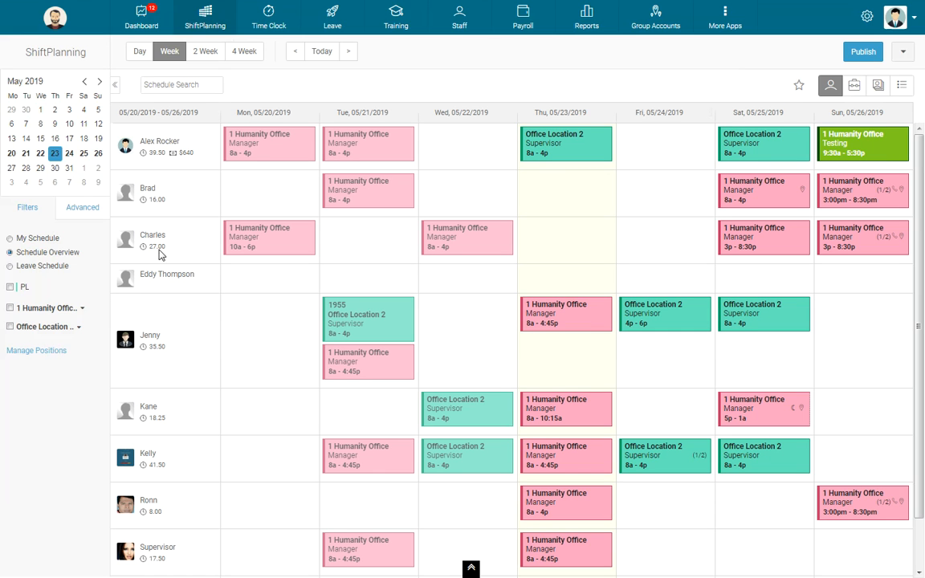
Save a reference to the 05/20/2019 - 05/26/2019 period with the title "Some time in May 2019"
{"action": "left_click", "coordinate": [799, 86]}
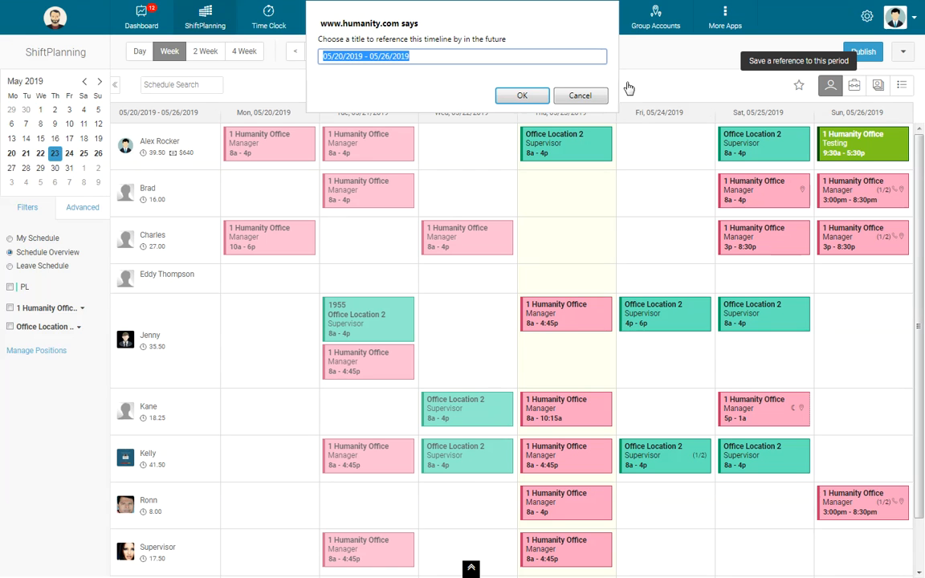
{"action": "left_click", "coordinate": [581, 95]}
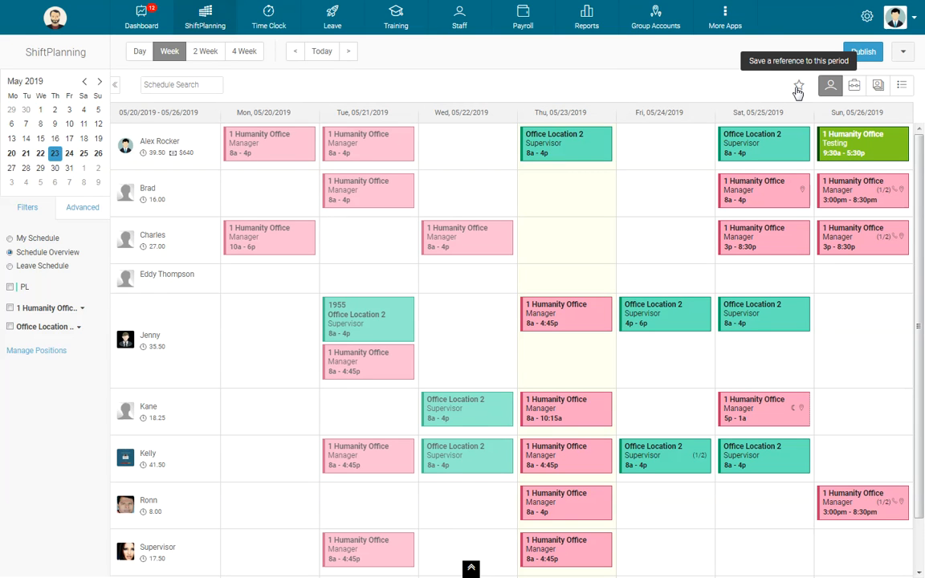
{"action": "left_click", "coordinate": [797, 88]}
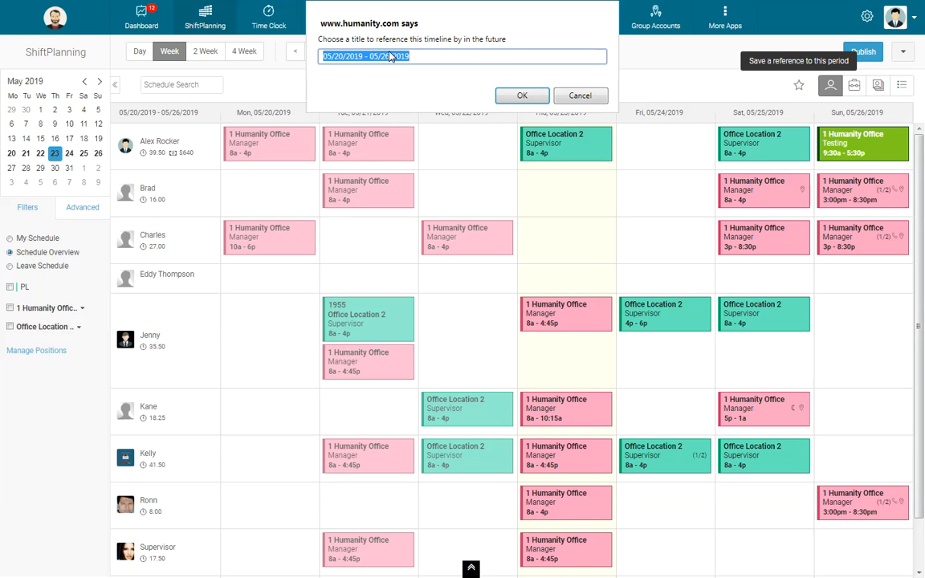
{"action": "type", "text": "Some time in May"}
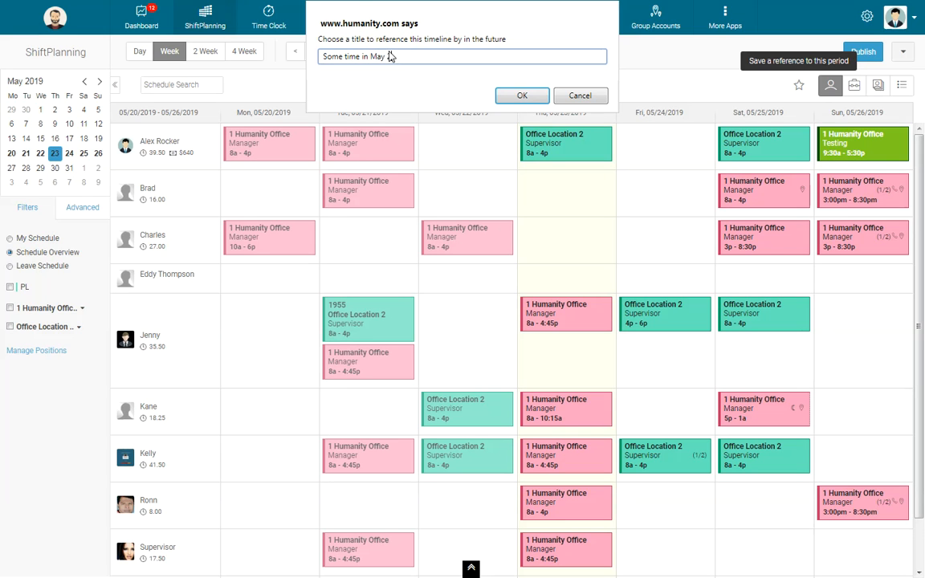
{"action": "left_click", "coordinate": [522, 96]}
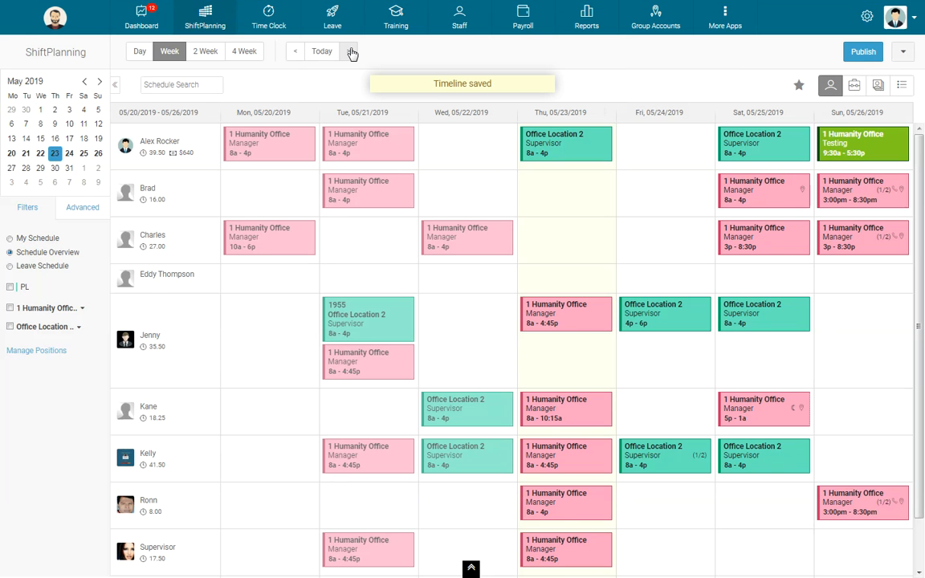
Advance the schedule to the week of 07/08/2019 - 07/14/2019
{"action": "left_click", "coordinate": [351, 52]}
{"action": "left_click", "coordinate": [351, 52]}
{"action": "left_click", "coordinate": [351, 51]}
{"action": "left_click", "coordinate": [351, 51]}
{"action": "left_click", "coordinate": [351, 51]}
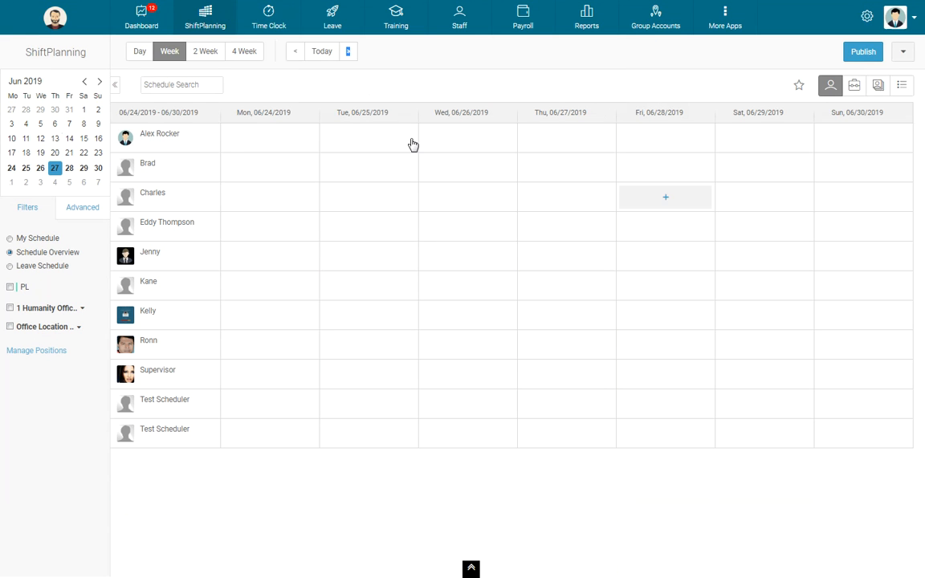
{"action": "double_click", "coordinate": [351, 52]}
Open Copy Schedule for the July week, review the saved timelines and copy options, and close it without copying
{"action": "left_click", "coordinate": [903, 52]}
{"action": "left_click", "coordinate": [902, 52]}
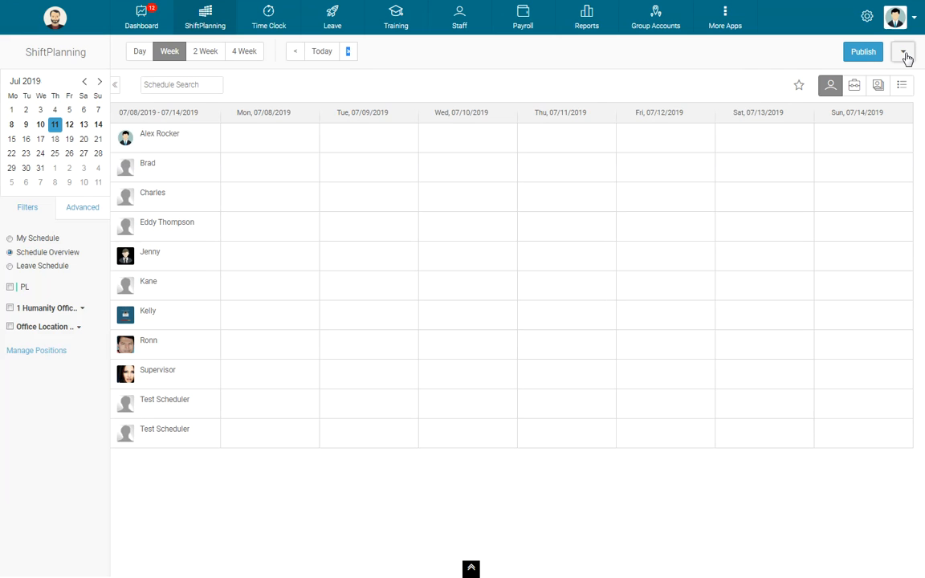
{"action": "left_click", "coordinate": [904, 53]}
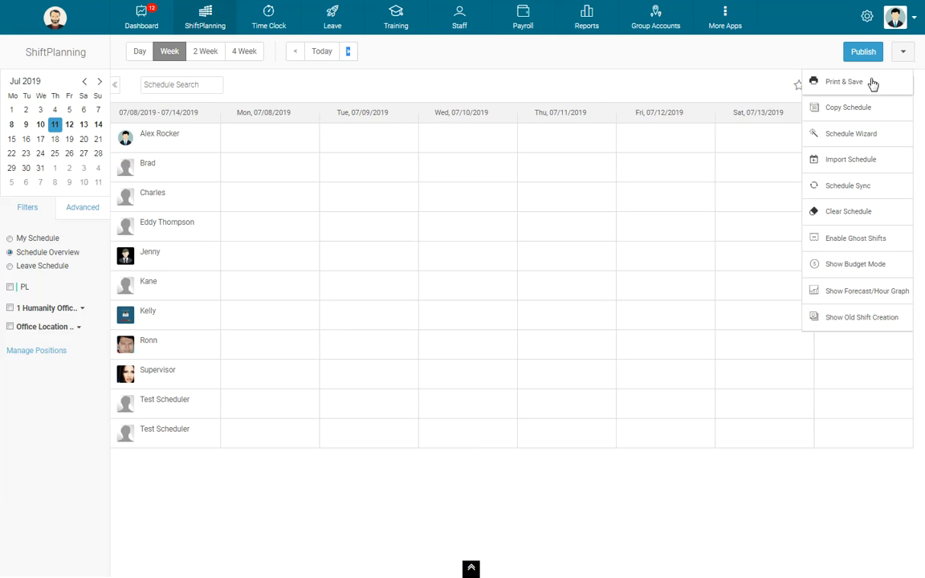
{"action": "left_click", "coordinate": [904, 54]}
{"action": "left_click", "coordinate": [906, 54]}
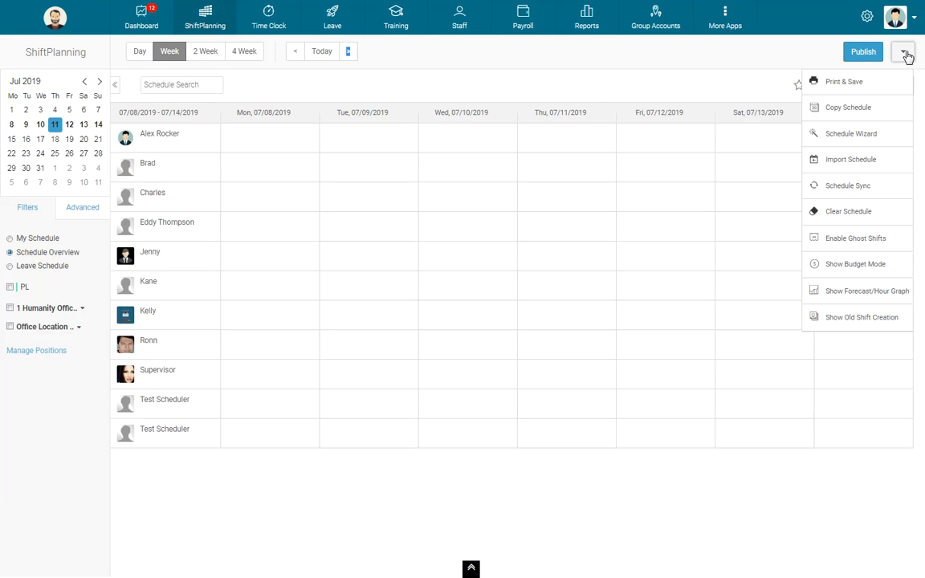
{"action": "left_click", "coordinate": [863, 107]}
{"action": "left_click", "coordinate": [804, 148]}
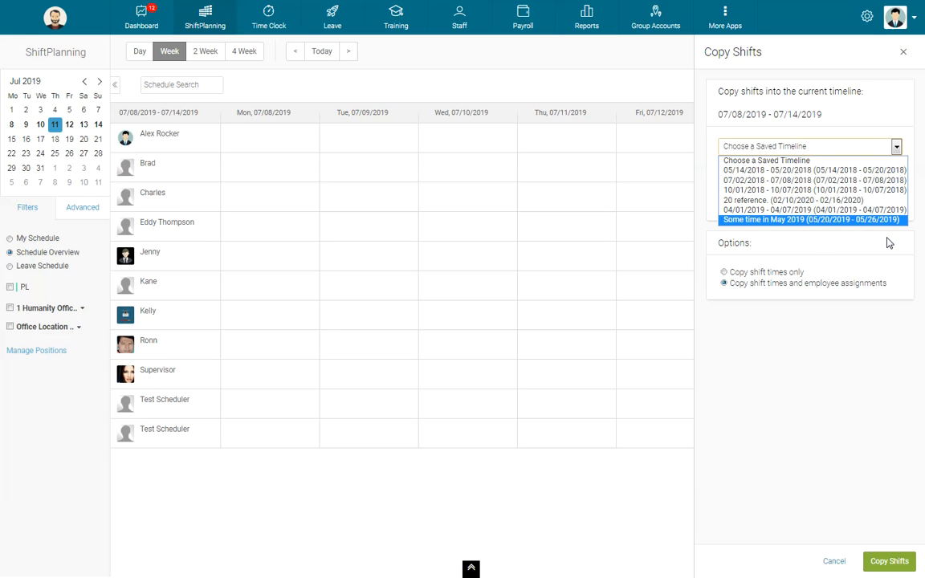
{"action": "left_click_drag", "start_coordinate": [748, 273], "coordinate": [814, 272]}
{"action": "left_click", "coordinate": [800, 283]}
{"action": "left_click_drag", "start_coordinate": [750, 284], "coordinate": [871, 283]}
{"action": "left_click", "coordinate": [894, 289]}
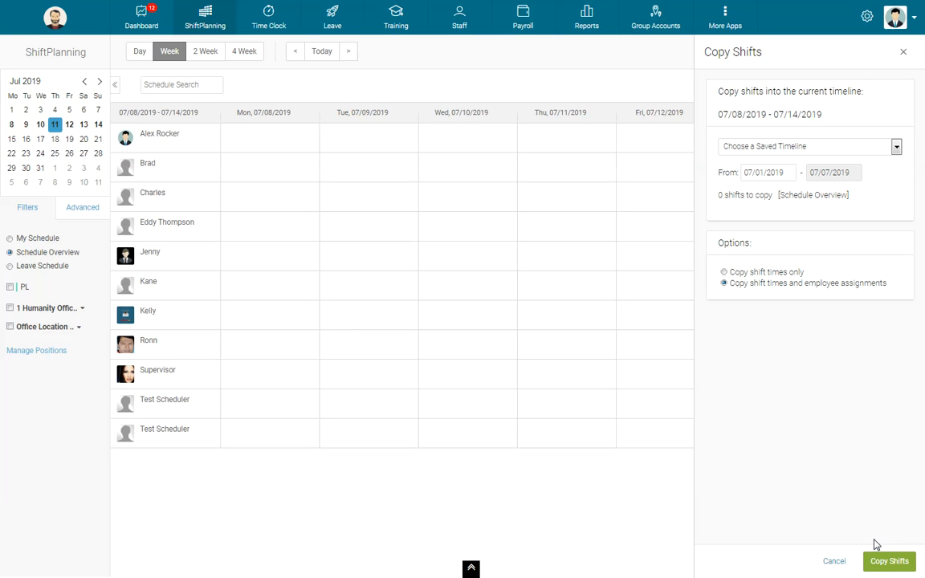
{"action": "left_click", "coordinate": [904, 52]}
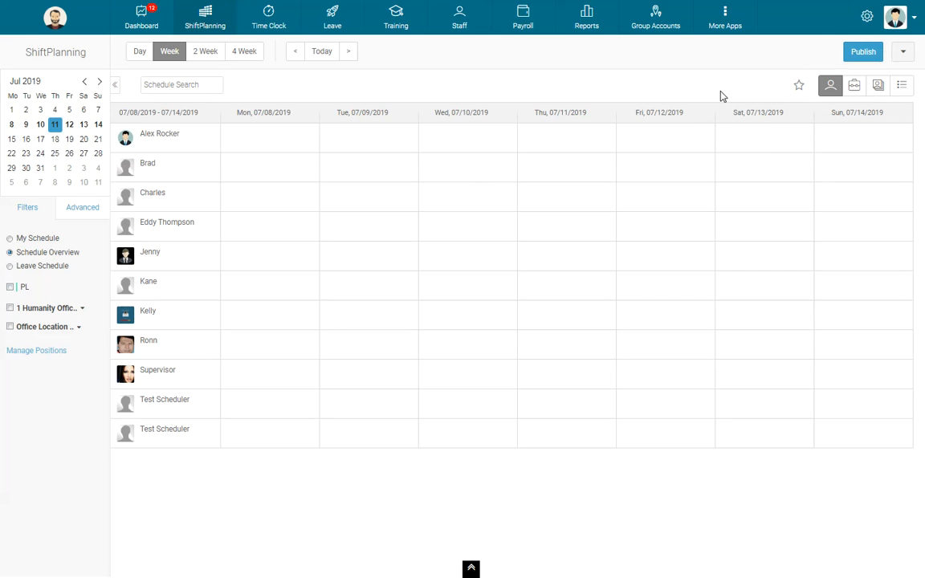
Open Print & Save for the week, review the page layout and font size options, and return to ShiftPlanning
{"action": "left_click", "coordinate": [902, 55]}
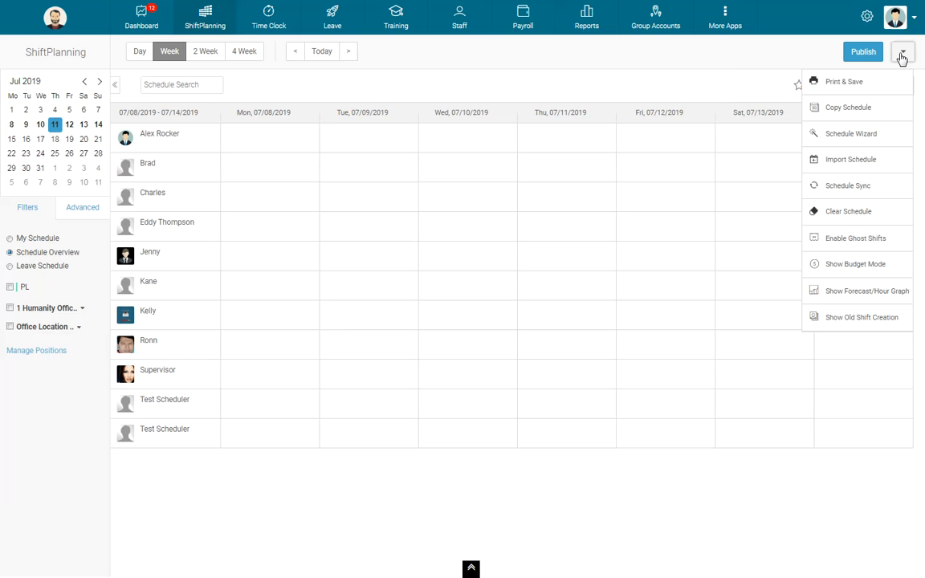
{"action": "left_click", "coordinate": [902, 54]}
{"action": "left_click", "coordinate": [901, 55]}
{"action": "left_click", "coordinate": [844, 81]}
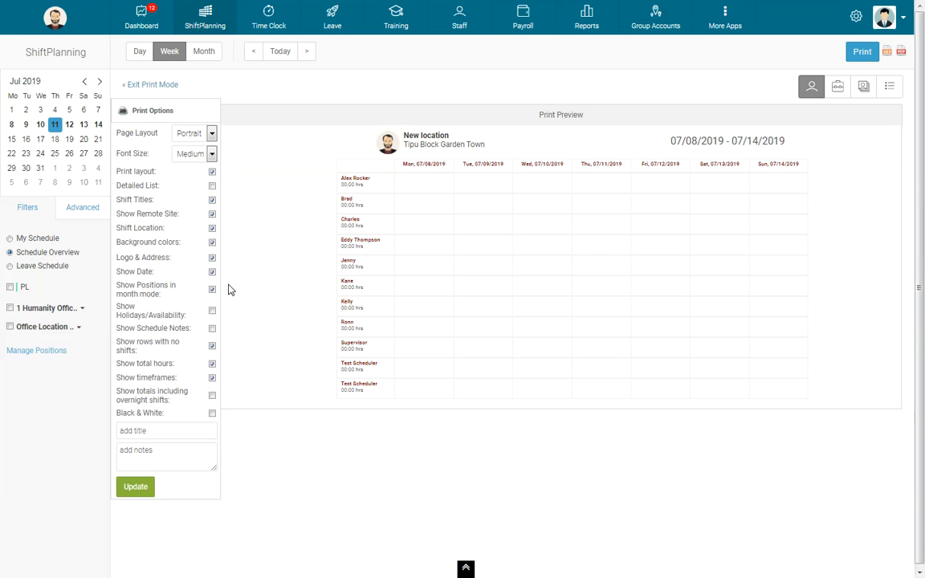
{"action": "left_click", "coordinate": [212, 133]}
{"action": "left_click", "coordinate": [212, 153]}
{"action": "left_click", "coordinate": [187, 178]}
{"action": "left_click", "coordinate": [199, 18]}
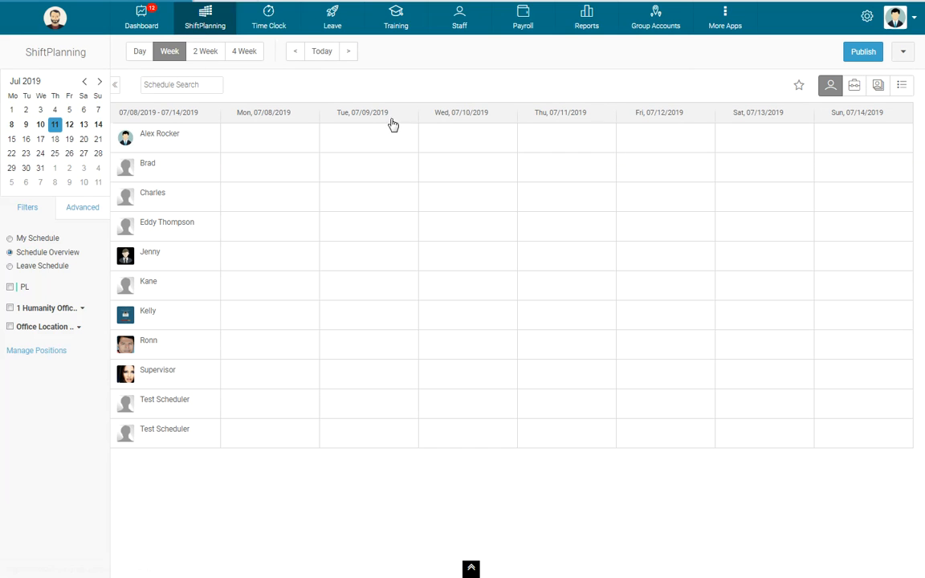
Open Copy Schedule for the July week again and view the saved timelines
{"action": "left_click", "coordinate": [906, 53]}
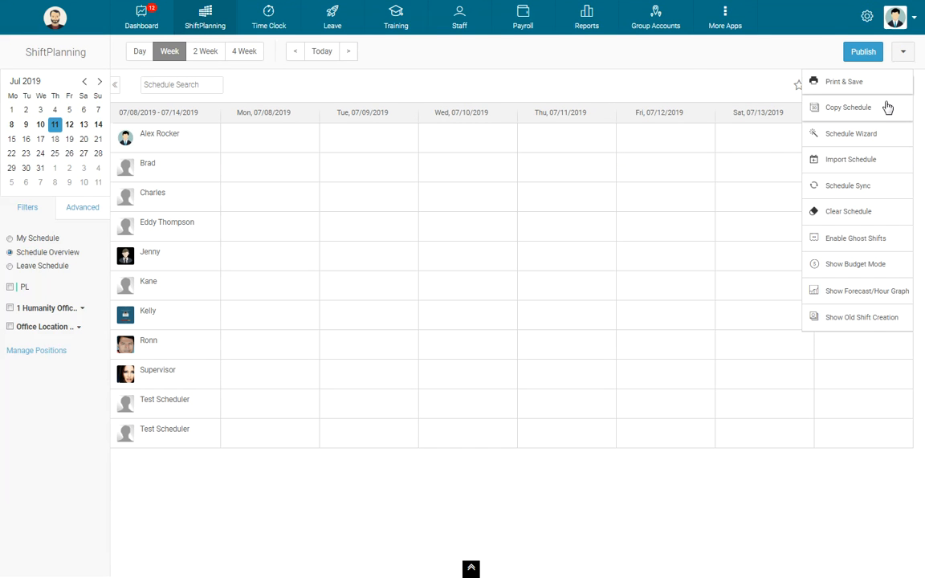
{"action": "left_click", "coordinate": [881, 111]}
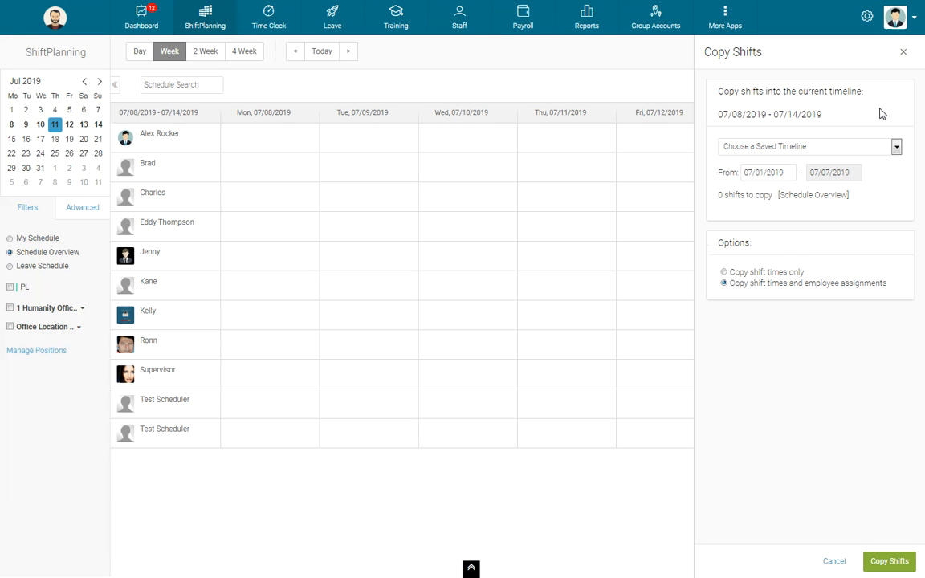
{"action": "left_click", "coordinate": [844, 156]}
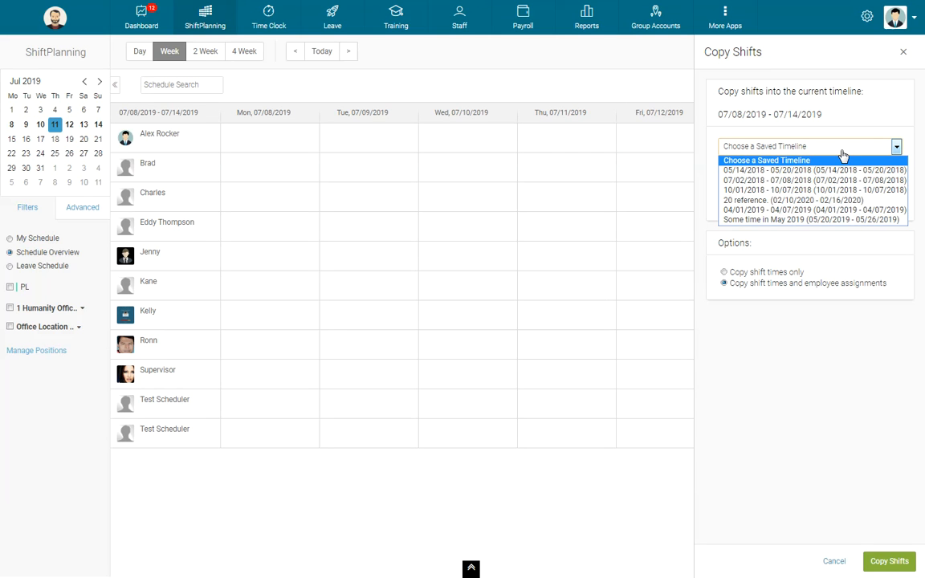
{"action": "left_click", "coordinate": [843, 156]}
Return the schedule to the current week, 05/20/2019 - 05/26/2019
{"action": "left_click", "coordinate": [299, 52]}
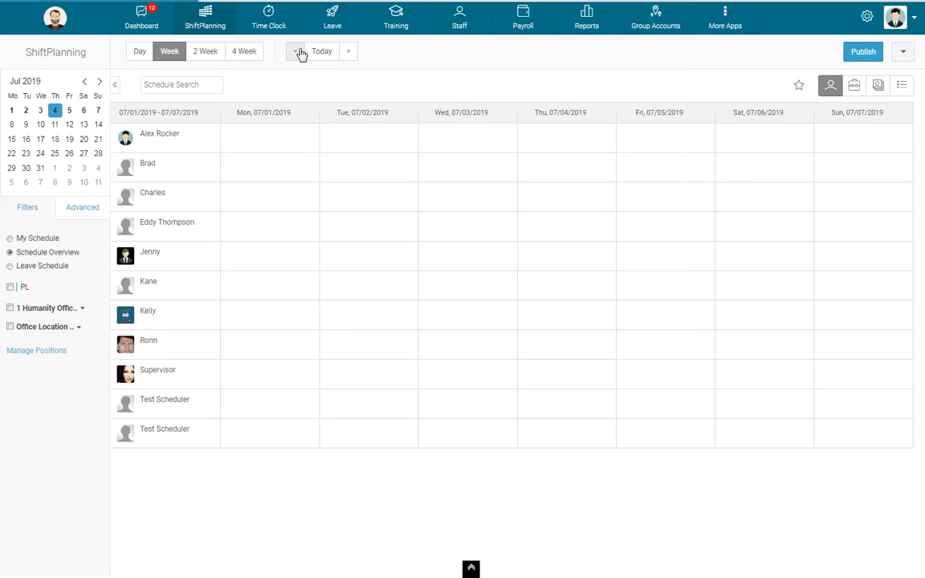
{"action": "left_click", "coordinate": [299, 52]}
{"action": "left_click", "coordinate": [299, 52]}
{"action": "left_click", "coordinate": [297, 53]}
{"action": "left_click", "coordinate": [298, 53]}
{"action": "left_click", "coordinate": [297, 53]}
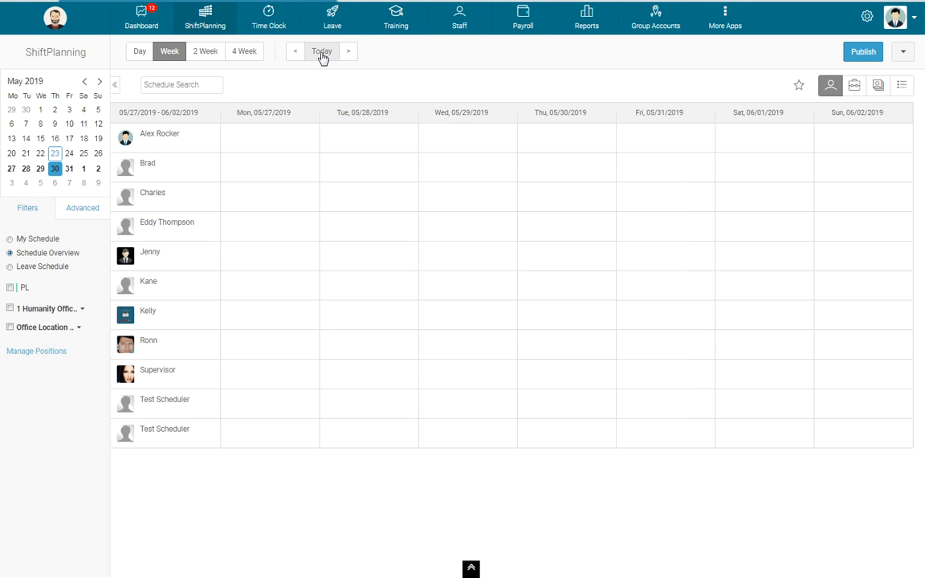
{"action": "left_click", "coordinate": [321, 53]}
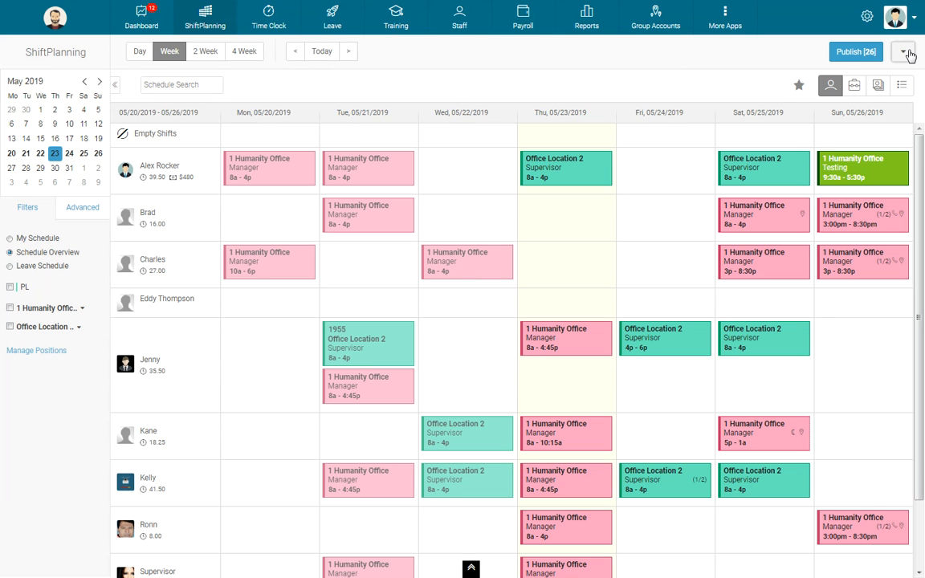
Open Copy Schedule for the current week and turn the option to clear the schedule before copying on and back off
{"action": "left_click", "coordinate": [906, 53]}
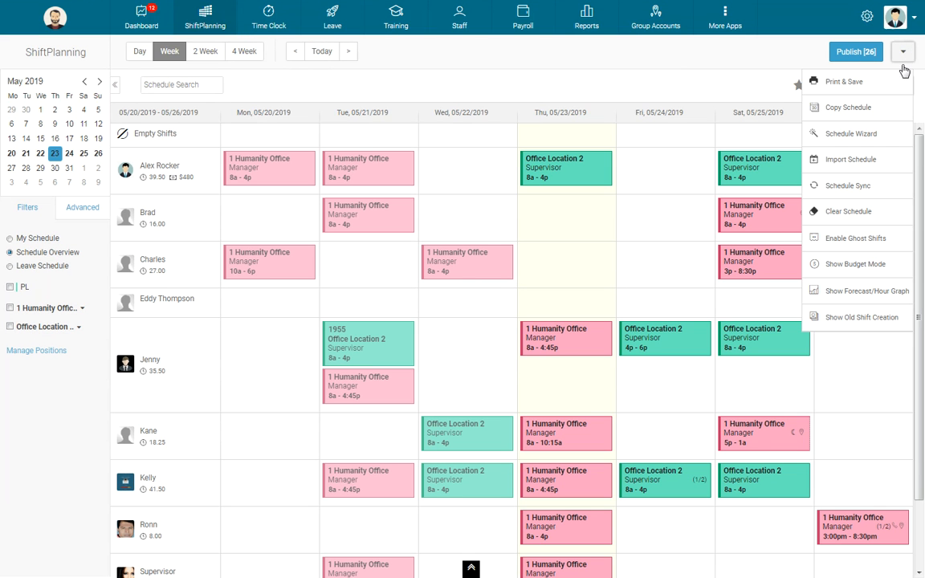
{"action": "left_click", "coordinate": [878, 118]}
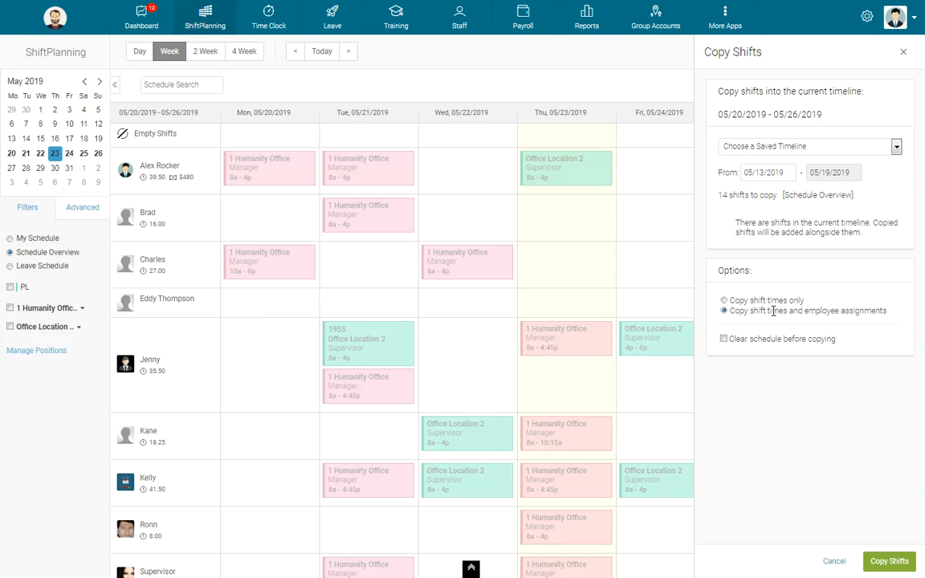
{"action": "left_click_drag", "start_coordinate": [732, 311], "coordinate": [888, 320]}
{"action": "left_click", "coordinate": [888, 321]}
{"action": "left_click", "coordinate": [724, 341]}
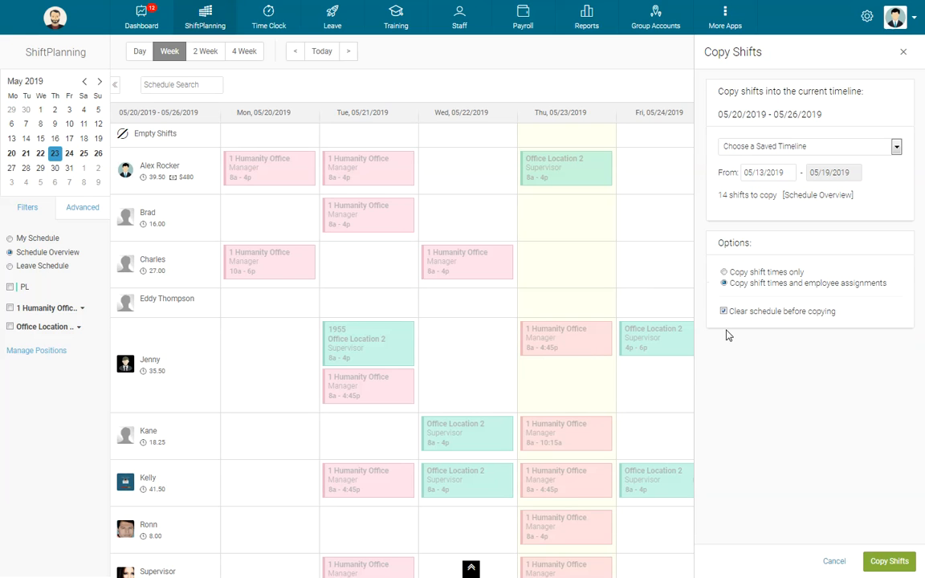
{"action": "left_click", "coordinate": [726, 314]}
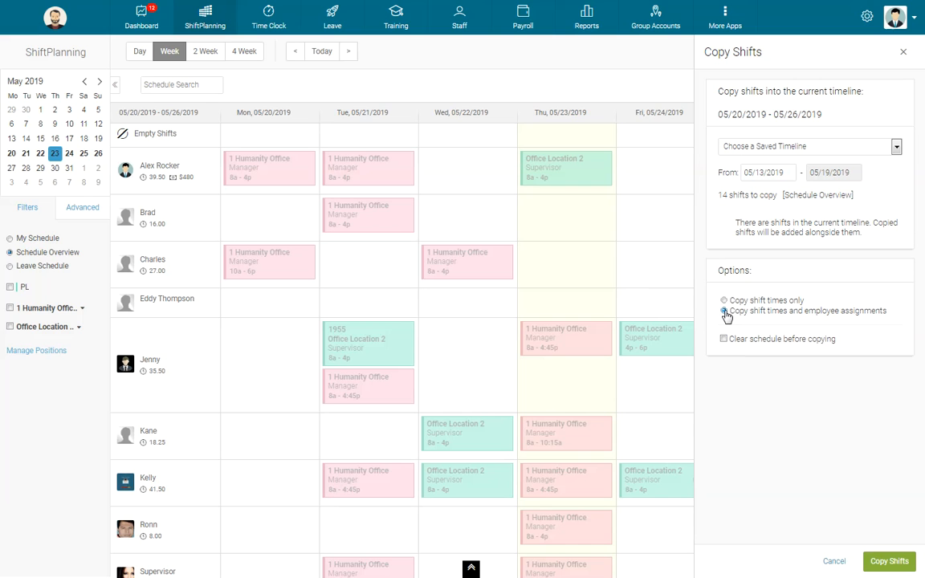
View the saved timelines offered as a copy source for the current week, and close Copy Shifts without copying
{"action": "left_click", "coordinate": [820, 147]}
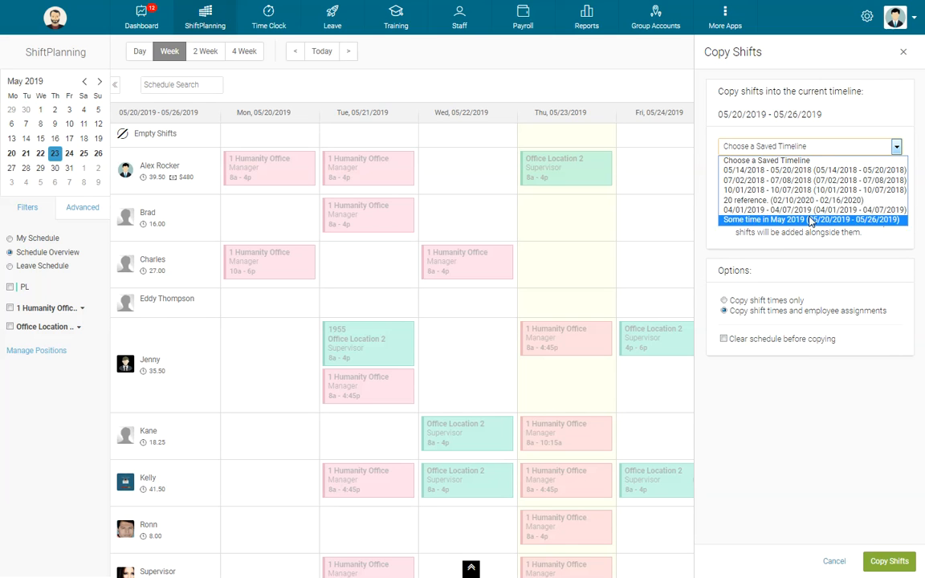
{"action": "left_click", "coordinate": [886, 96]}
{"action": "left_click", "coordinate": [903, 52]}
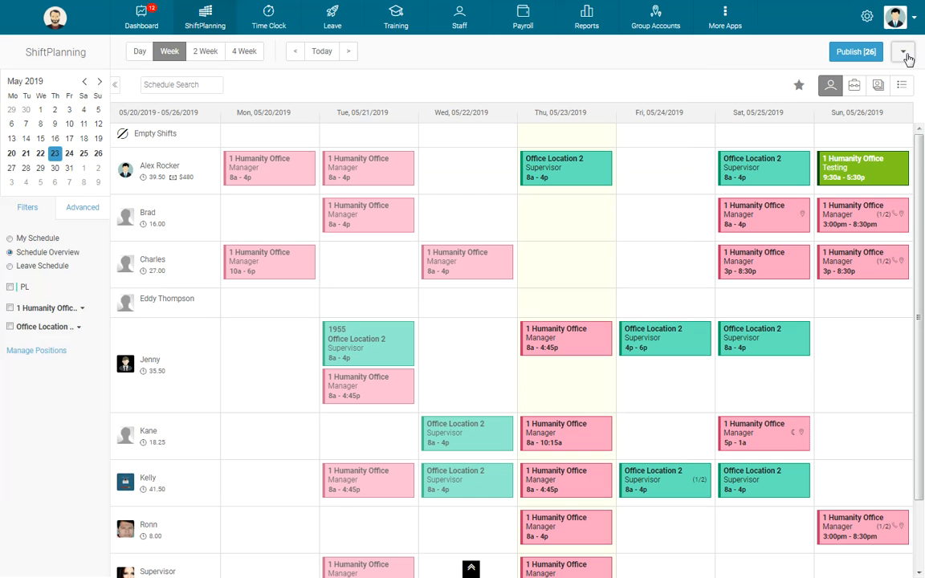
Open the Schedule Wizard, review its settings for filling the current week's empty shifts, and cancel without starting it
{"action": "left_click", "coordinate": [905, 55]}
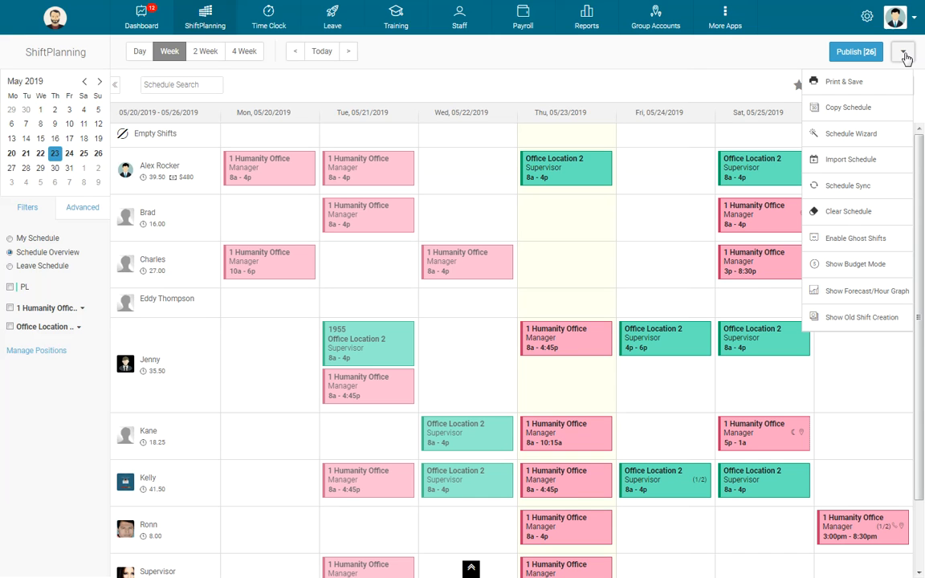
{"action": "left_click", "coordinate": [887, 138]}
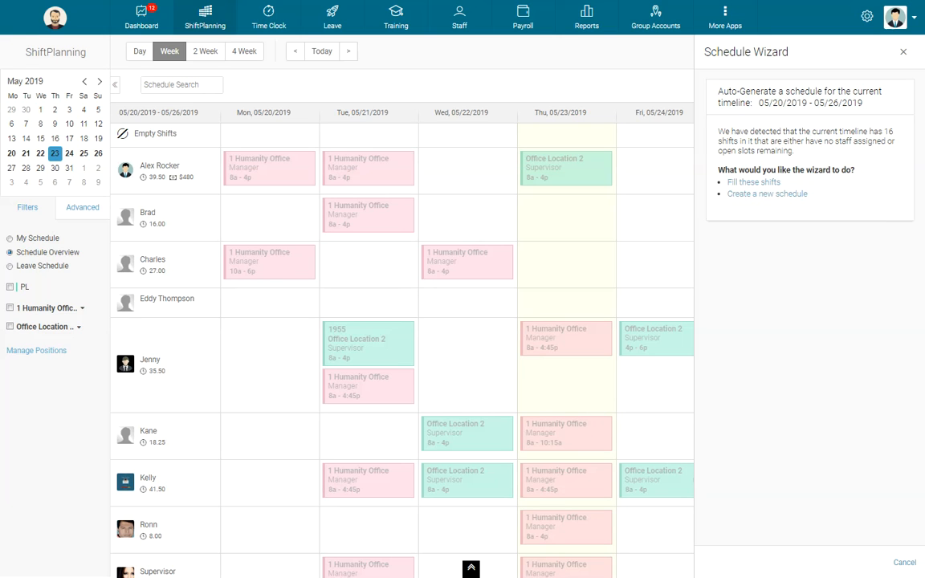
{"action": "left_click", "coordinate": [760, 184]}
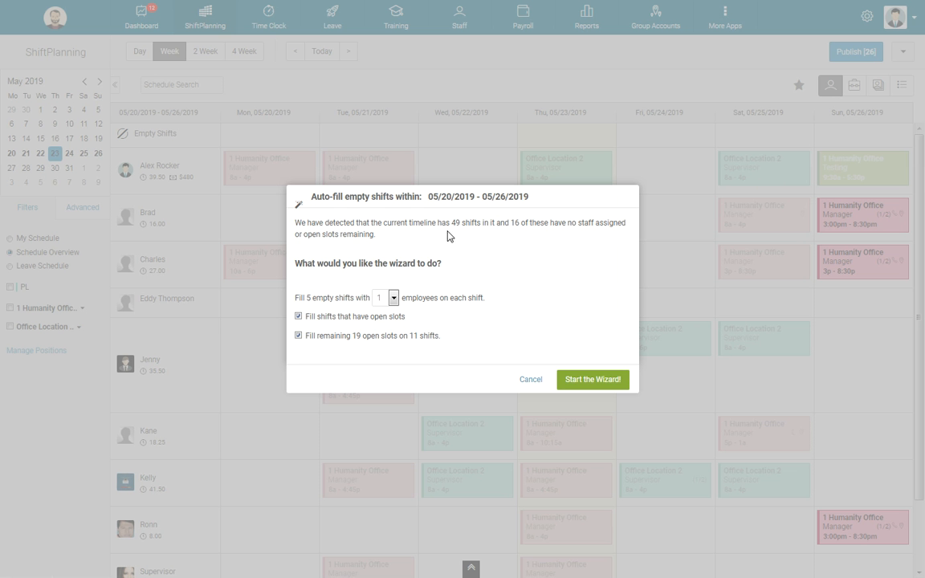
{"action": "left_click", "coordinate": [530, 380]}
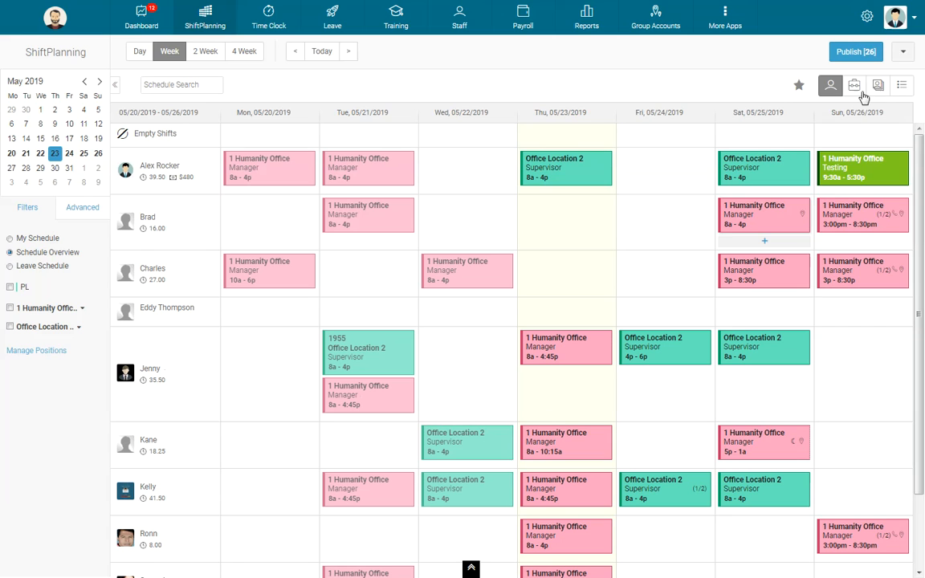
Review the wizard's options for filling the current week's empty shifts and open slots, then cancel without running it
{"action": "left_click", "coordinate": [903, 51]}
{"action": "left_click", "coordinate": [854, 130]}
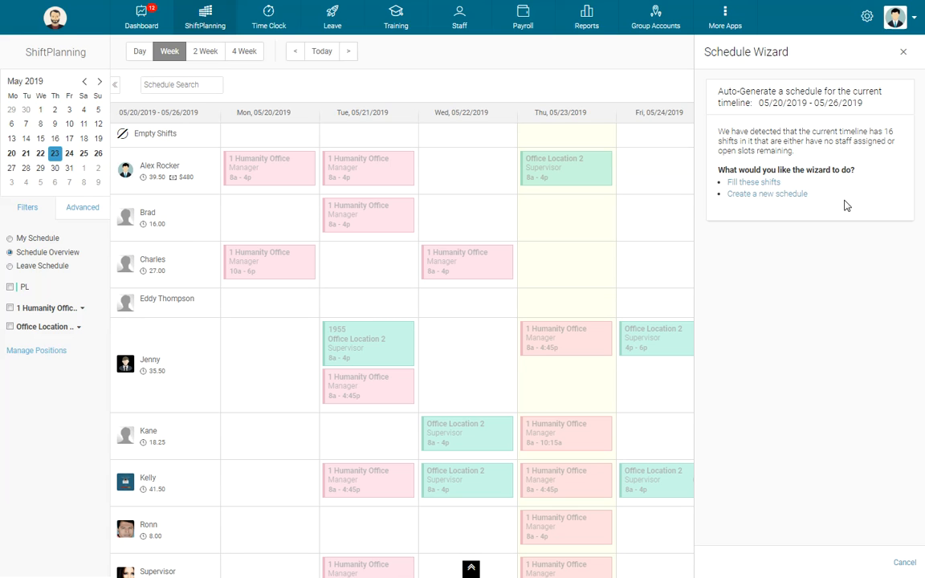
{"action": "left_click", "coordinate": [762, 184]}
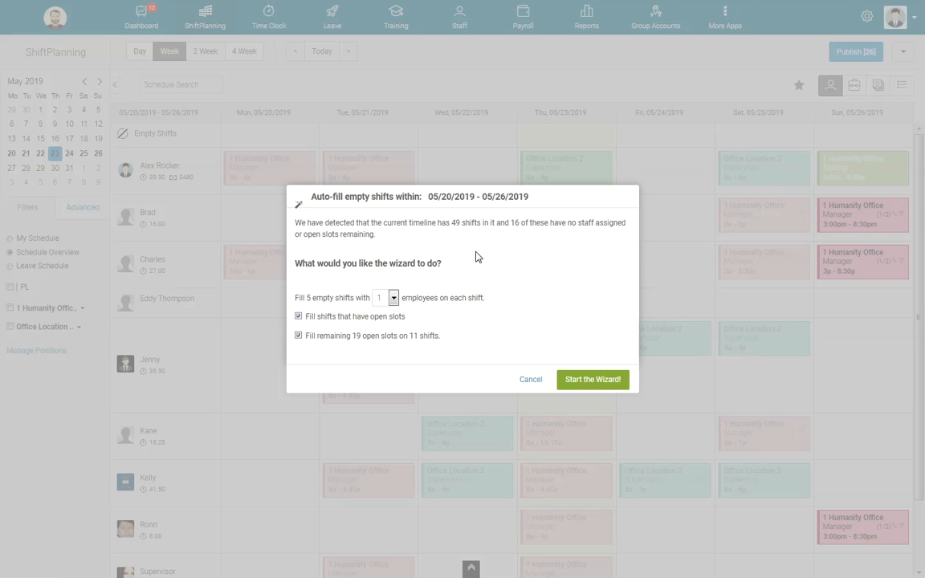
{"action": "left_click_drag", "start_coordinate": [307, 301], "coordinate": [314, 301]}
{"action": "left_click", "coordinate": [314, 301]}
{"action": "left_click_drag", "start_coordinate": [351, 337], "coordinate": [479, 341]}
{"action": "left_click", "coordinate": [527, 370]}
{"action": "left_click", "coordinate": [531, 380]}
Open the Schedule Wizard's option to create a new schedule and set the template timeline to start on 04/01/2019
{"action": "left_click", "coordinate": [903, 52]}
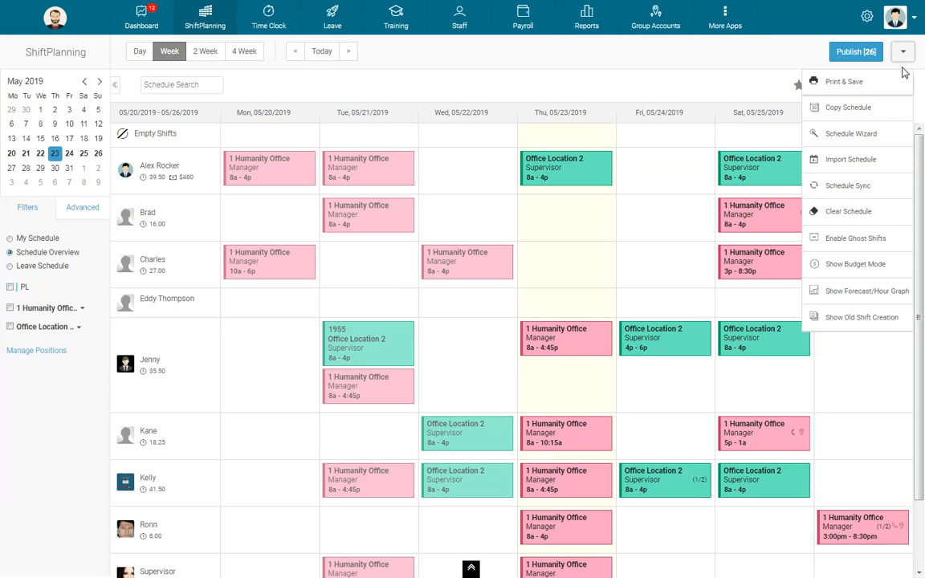
{"action": "left_click", "coordinate": [865, 136]}
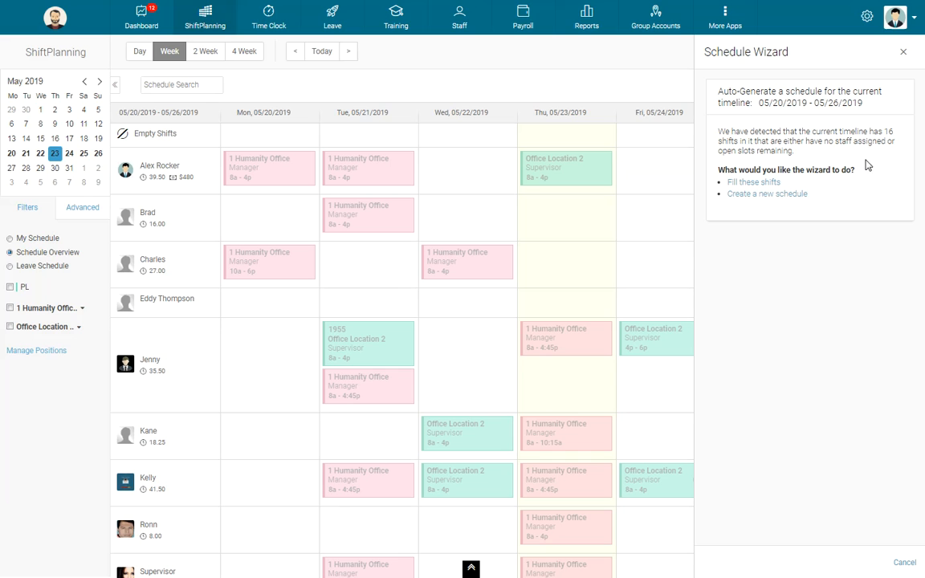
{"action": "left_click", "coordinate": [786, 197]}
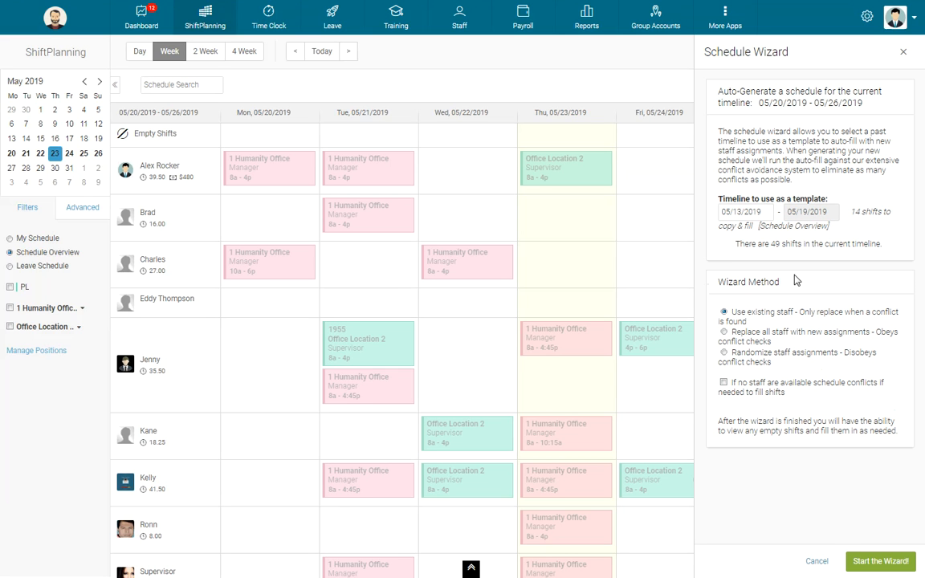
{"action": "left_click", "coordinate": [772, 213]}
{"action": "left_click", "coordinate": [728, 231]}
{"action": "left_click", "coordinate": [736, 262]}
Try template timelines starting on 03/04/2019, 02/04/2019 and 01/07/2019 for the new schedule
{"action": "left_click", "coordinate": [745, 212]}
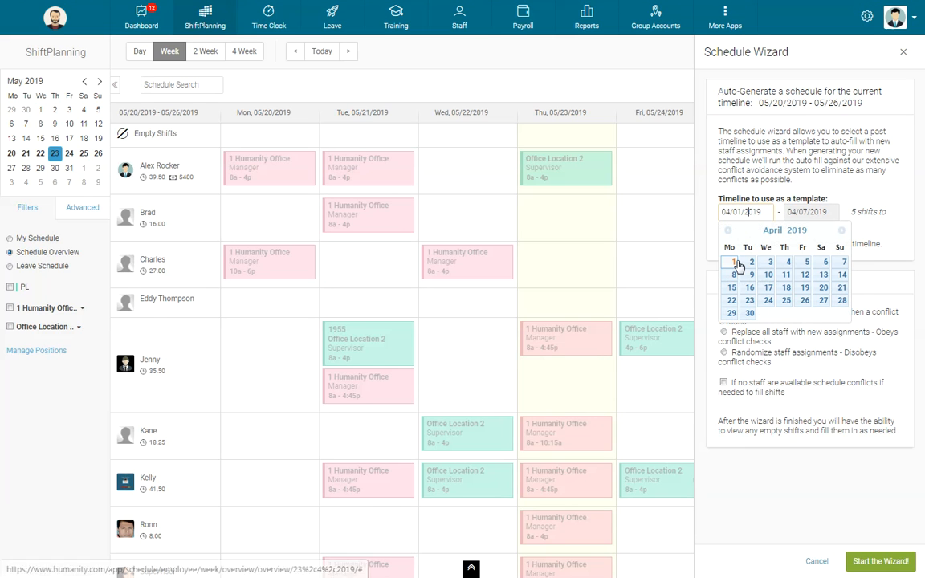
{"action": "left_click", "coordinate": [729, 230]}
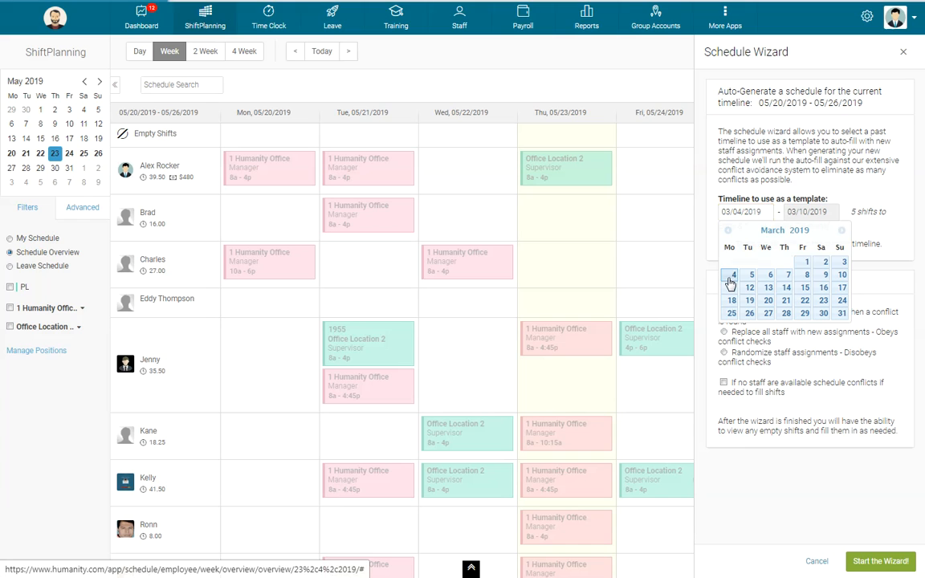
{"action": "left_click", "coordinate": [731, 277]}
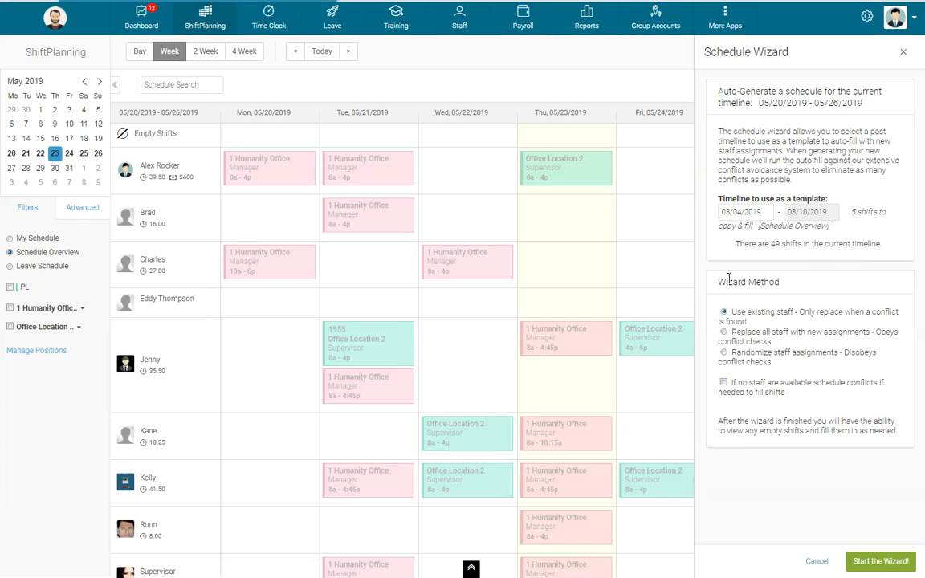
{"action": "left_click", "coordinate": [726, 217]}
{"action": "left_click", "coordinate": [728, 231]}
{"action": "left_click", "coordinate": [732, 277]}
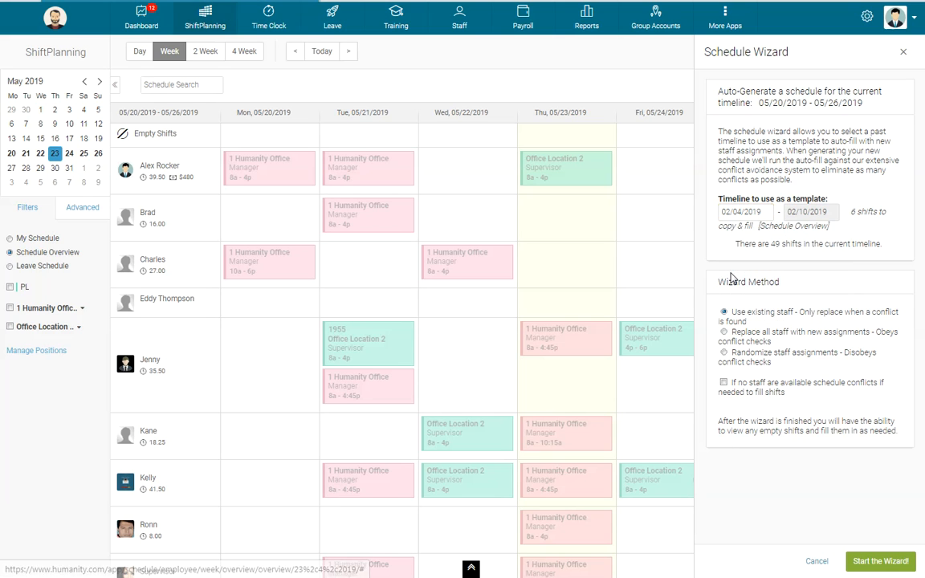
{"action": "left_click", "coordinate": [727, 214]}
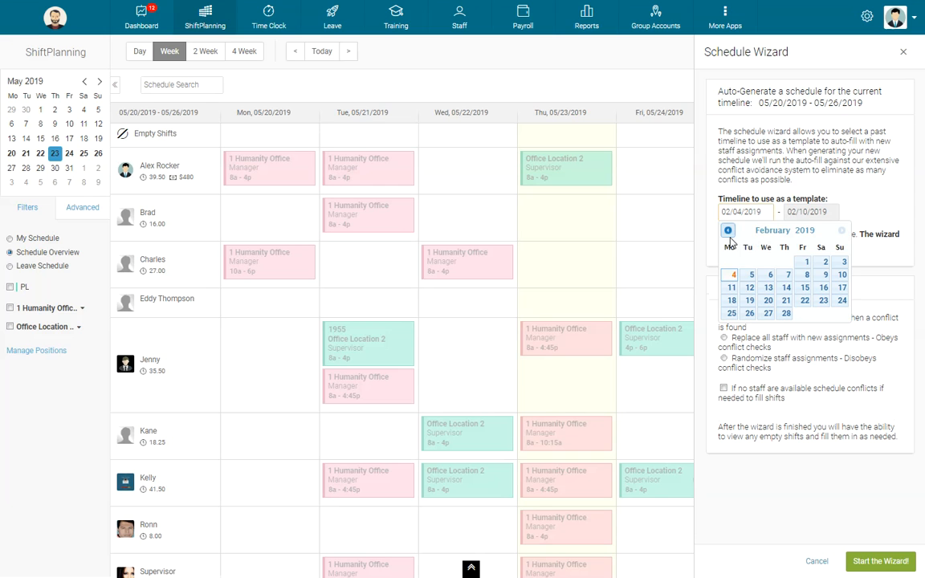
{"action": "left_click", "coordinate": [728, 230]}
{"action": "left_click", "coordinate": [732, 275]}
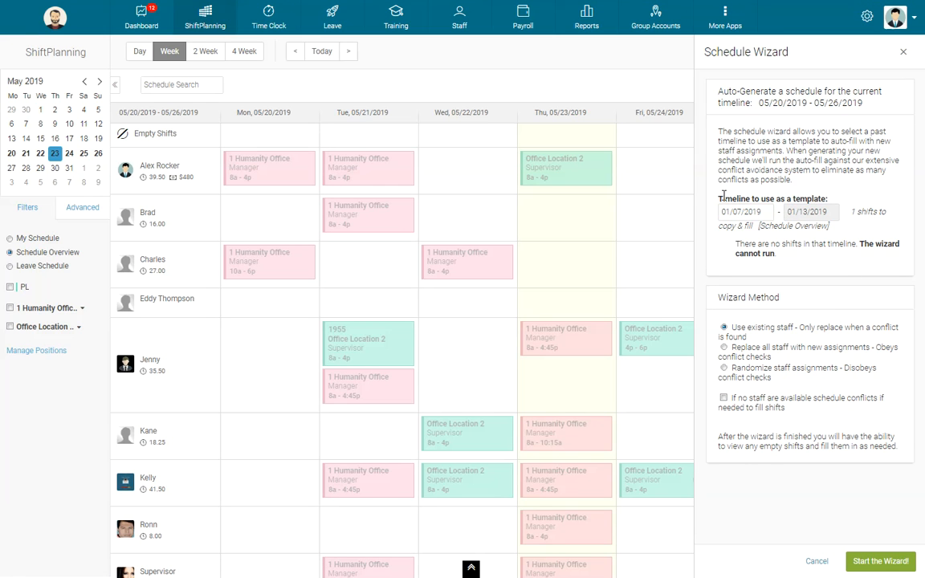
Review the template timeline, the wizard methods for assigning staff and the conflict option, and cancel the Schedule Wizard
{"action": "left_click_drag", "start_coordinate": [723, 199], "coordinate": [828, 199]}
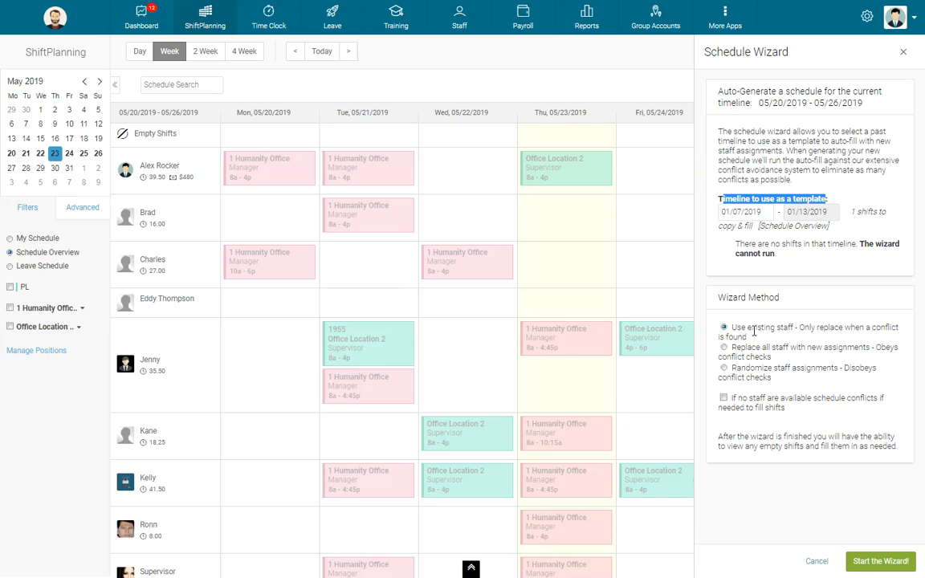
{"action": "left_click", "coordinate": [697, 297]}
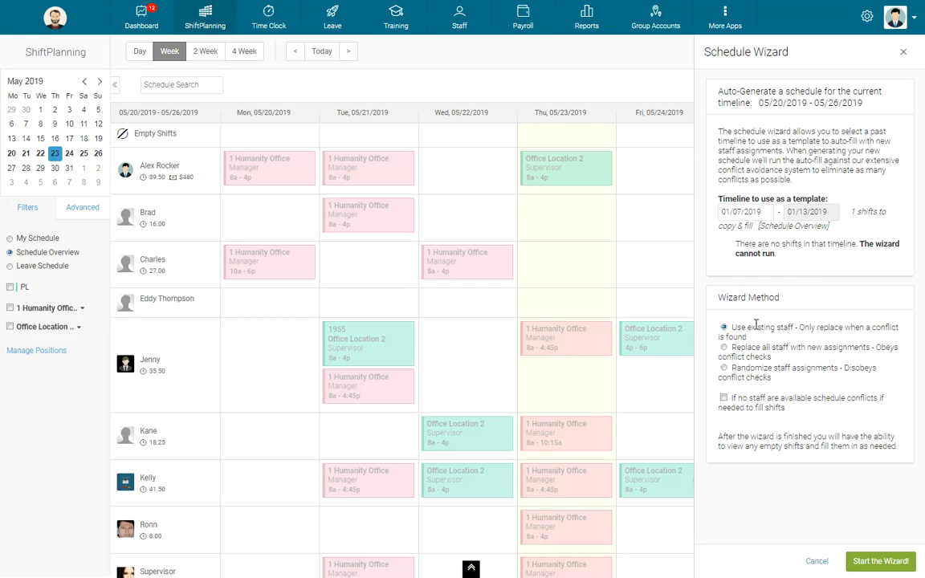
{"action": "left_click_drag", "start_coordinate": [738, 328], "coordinate": [859, 340]}
{"action": "left_click", "coordinate": [859, 339]}
{"action": "left_click_drag", "start_coordinate": [730, 328], "coordinate": [856, 341]}
{"action": "left_click", "coordinate": [743, 277]}
{"action": "left_click_drag", "start_coordinate": [746, 398], "coordinate": [791, 399]}
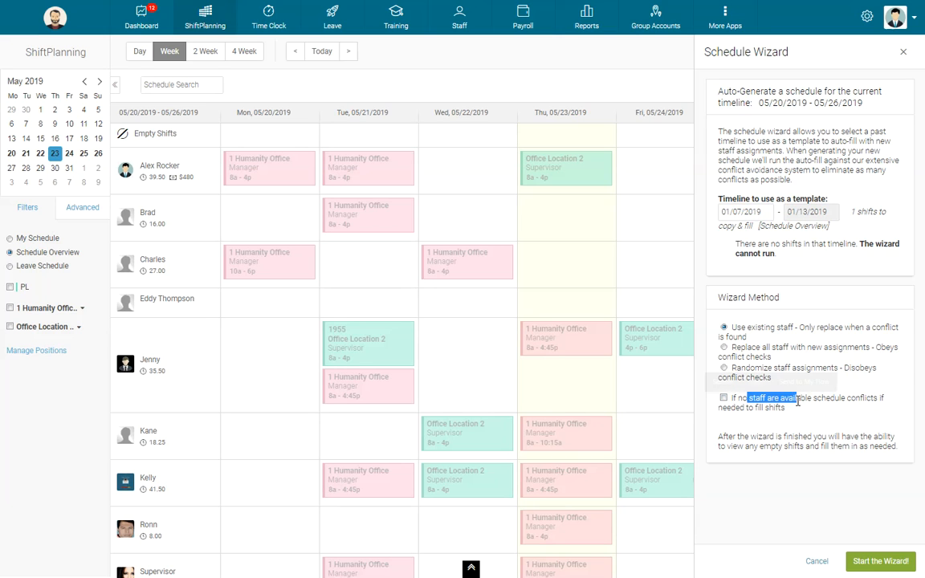
{"action": "left_click", "coordinate": [803, 416]}
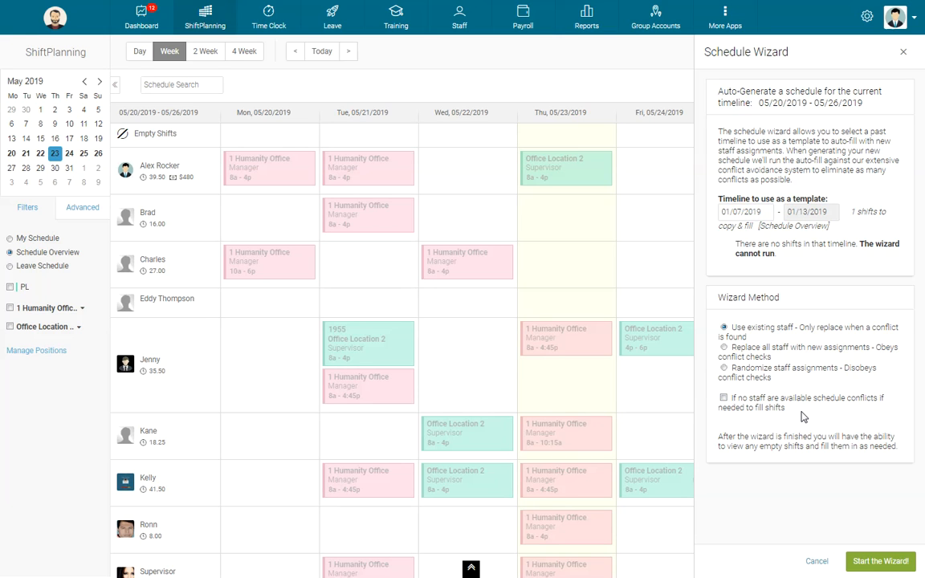
{"action": "left_click_drag", "start_coordinate": [760, 398], "coordinate": [790, 416]}
{"action": "left_click", "coordinate": [787, 417]}
{"action": "left_click", "coordinate": [817, 561]}
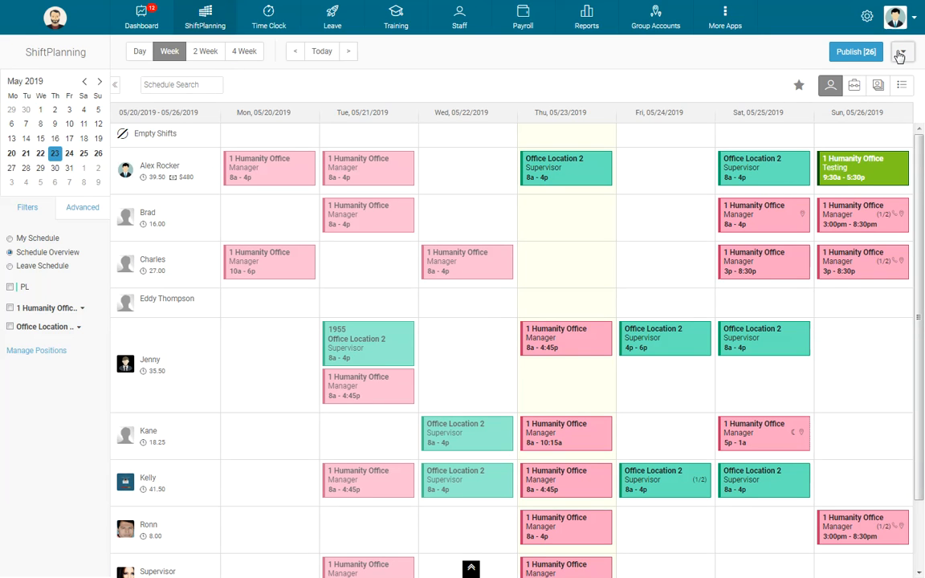
Open Schedule Sync and expand the positions of 1 Humanity Office and Office Location 2 to show their sync feeds
{"action": "left_click", "coordinate": [900, 53]}
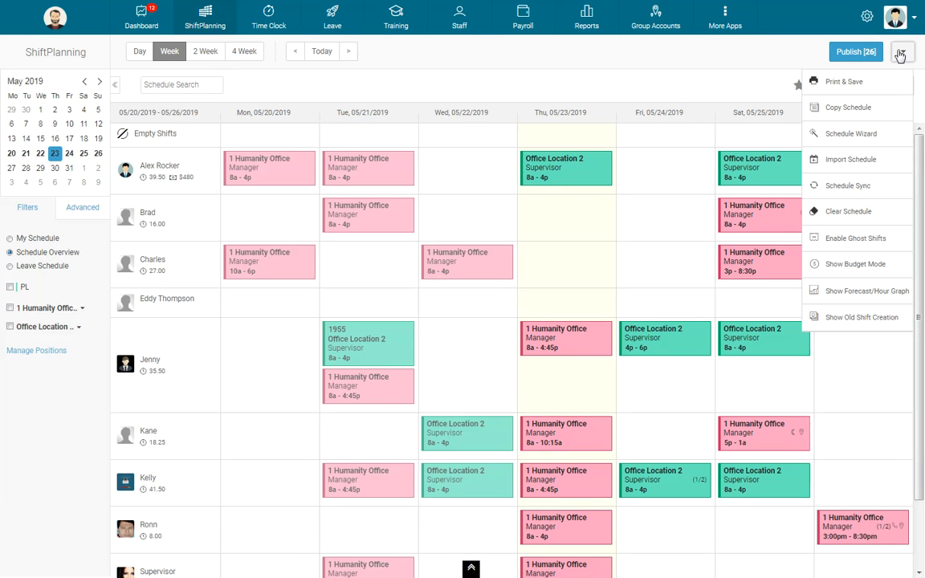
{"action": "left_click", "coordinate": [832, 187]}
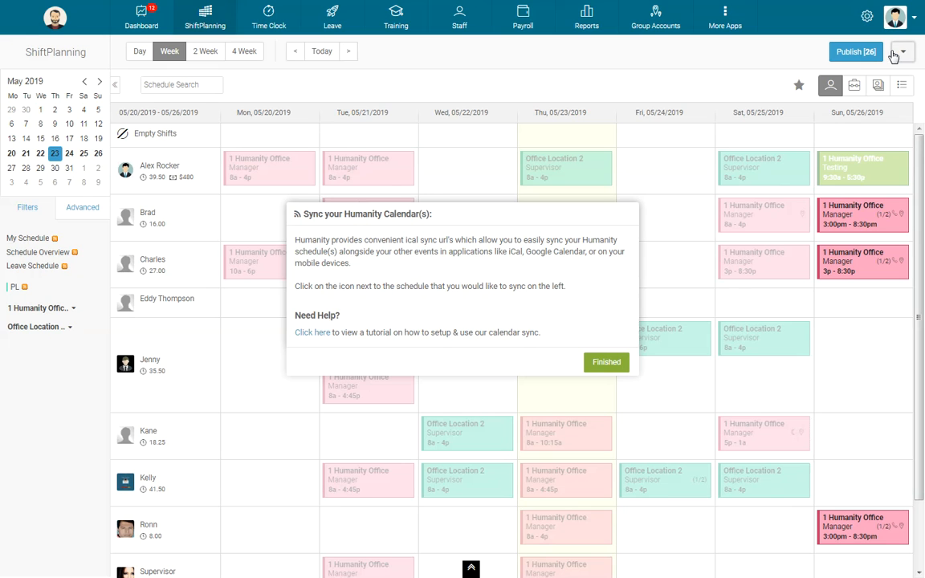
{"action": "left_click", "coordinate": [894, 53]}
{"action": "left_click", "coordinate": [71, 308]}
{"action": "left_click", "coordinate": [70, 358]}
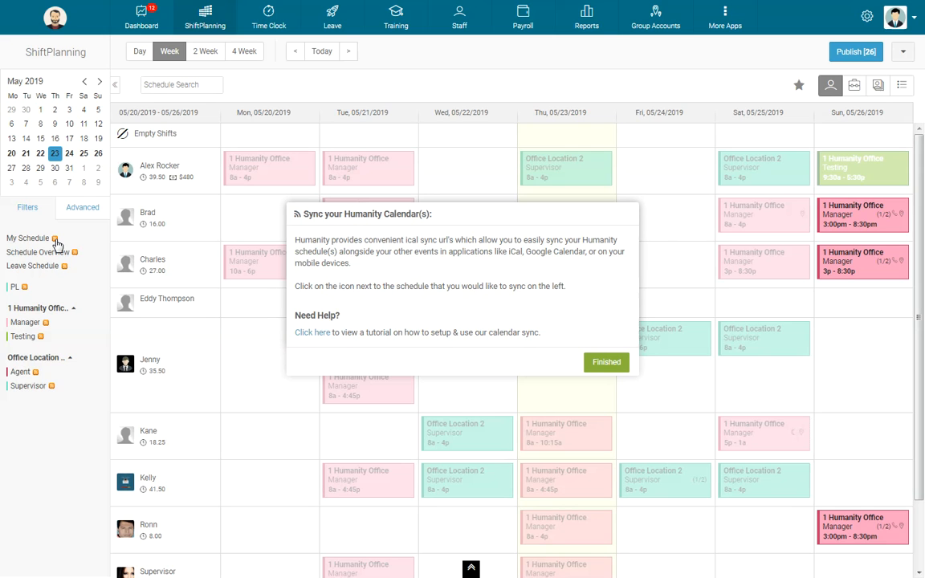
Copy the iCal sync URL of My Schedule to the clipboard and close the URL prompt
{"action": "left_click", "coordinate": [55, 240]}
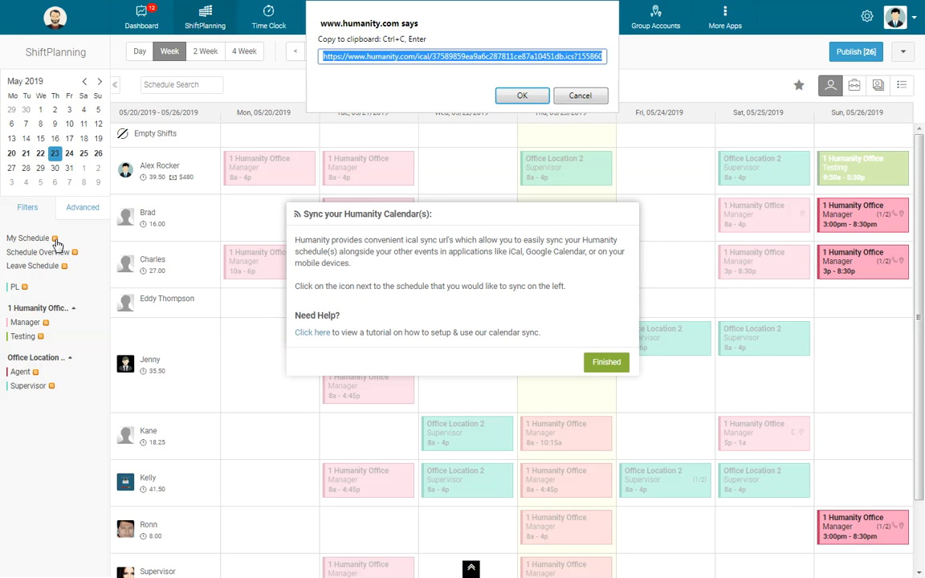
{"action": "right_click", "coordinate": [434, 63]}
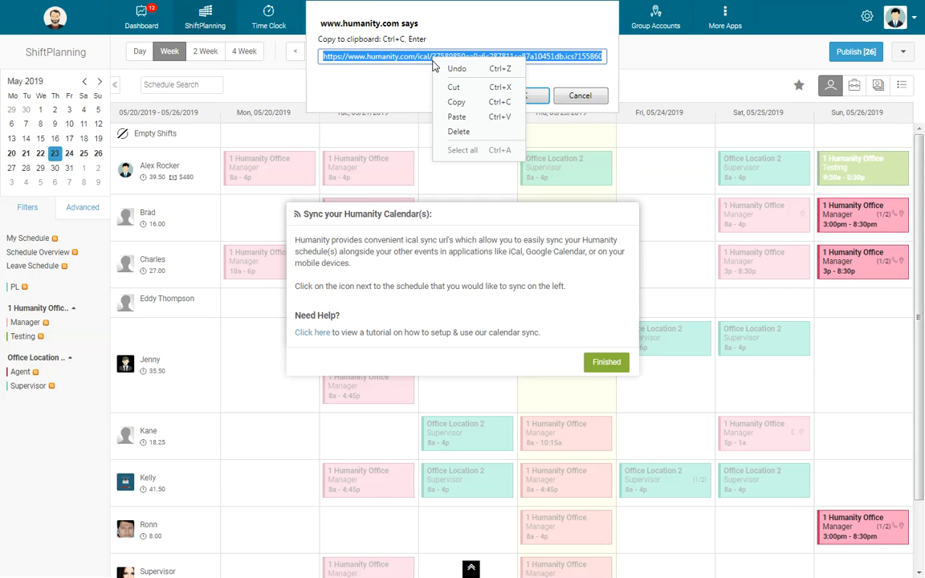
{"action": "left_click", "coordinate": [456, 100]}
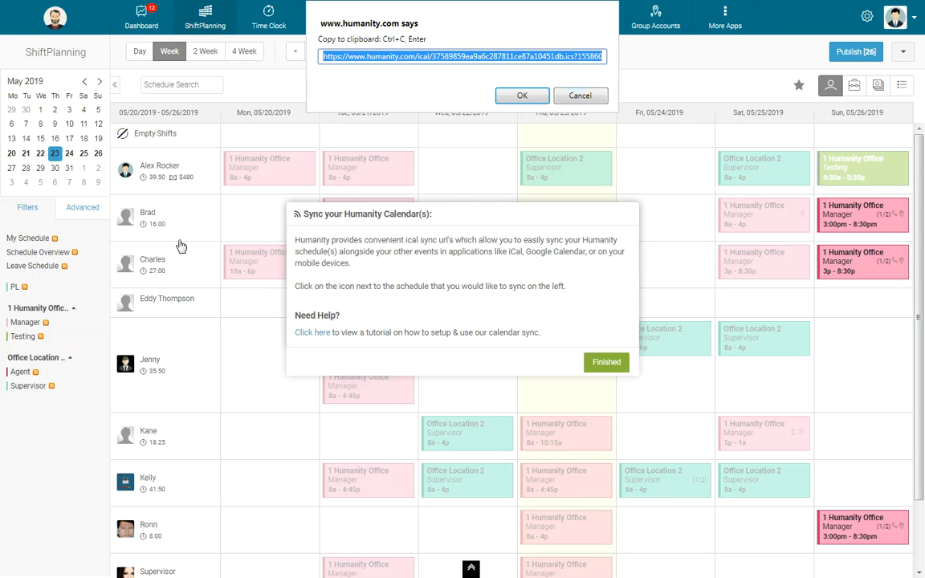
{"action": "left_click", "coordinate": [518, 89]}
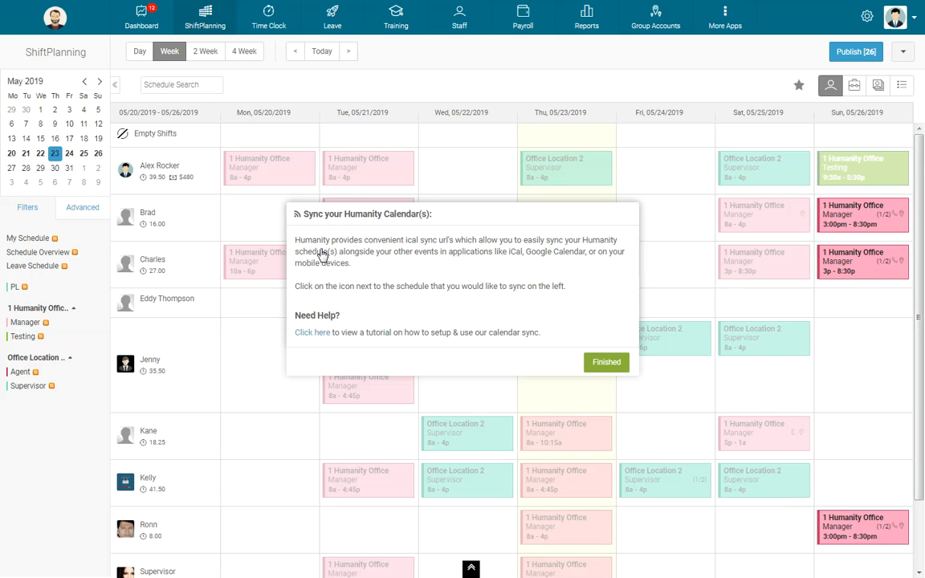
Open the list of additional schedule tools
{"action": "left_click", "coordinate": [905, 52]}
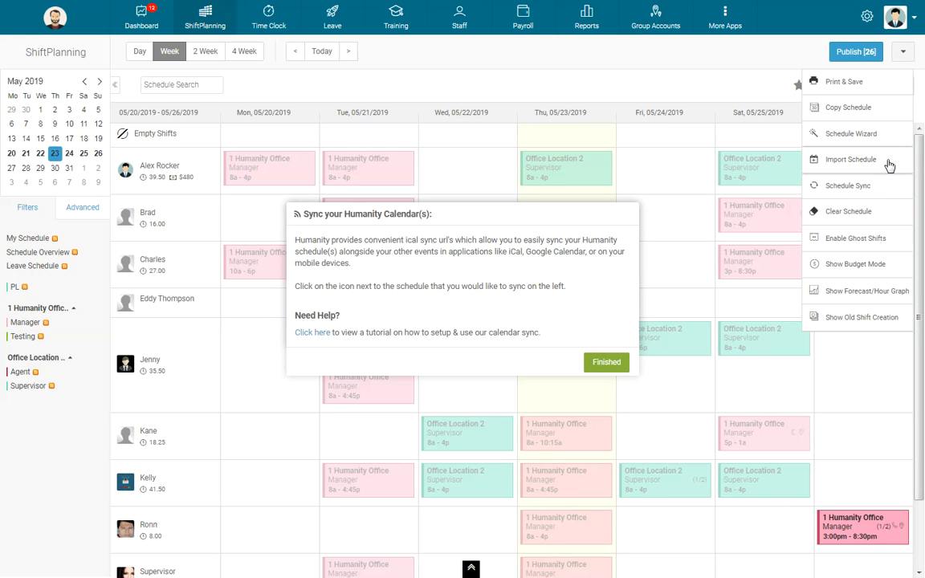